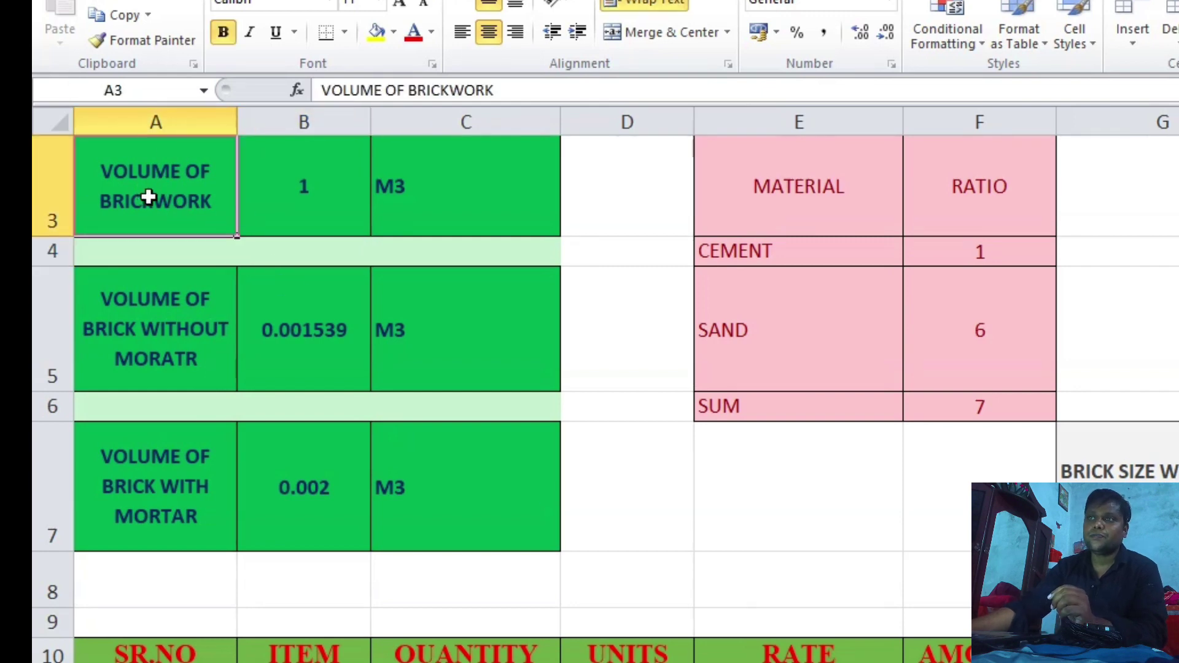
- Examine the brickwork volume and the volume of brick without mortar against the brick dimensions with and without mortar
left_click(342, 191)
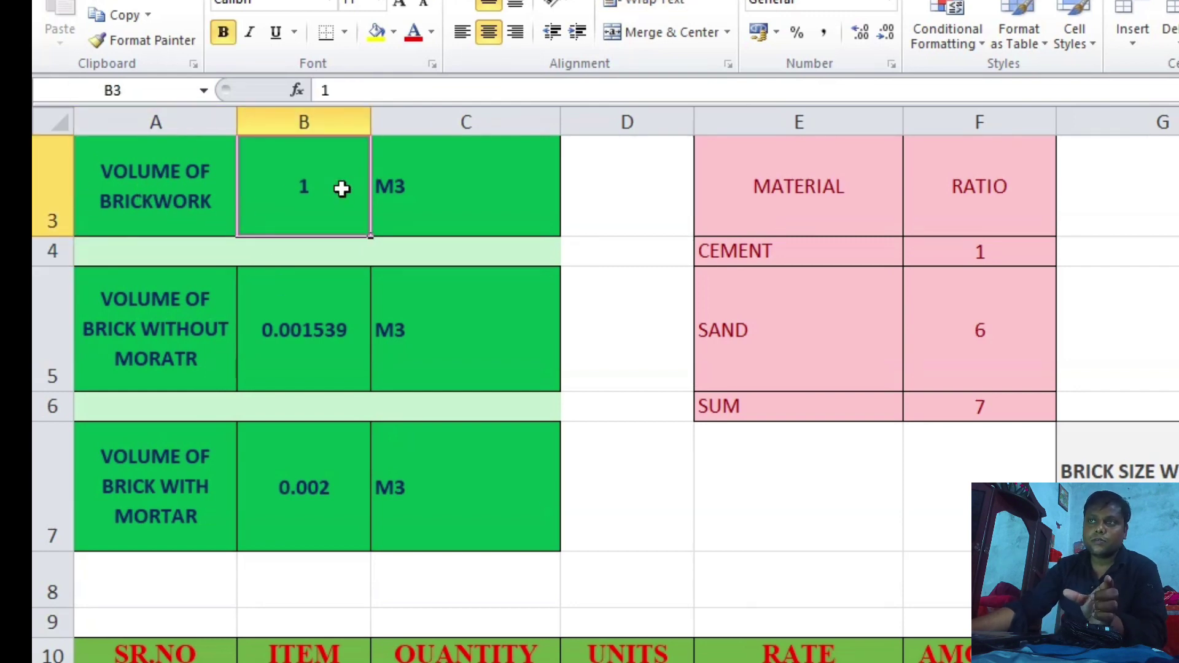
left_click(420, 177)
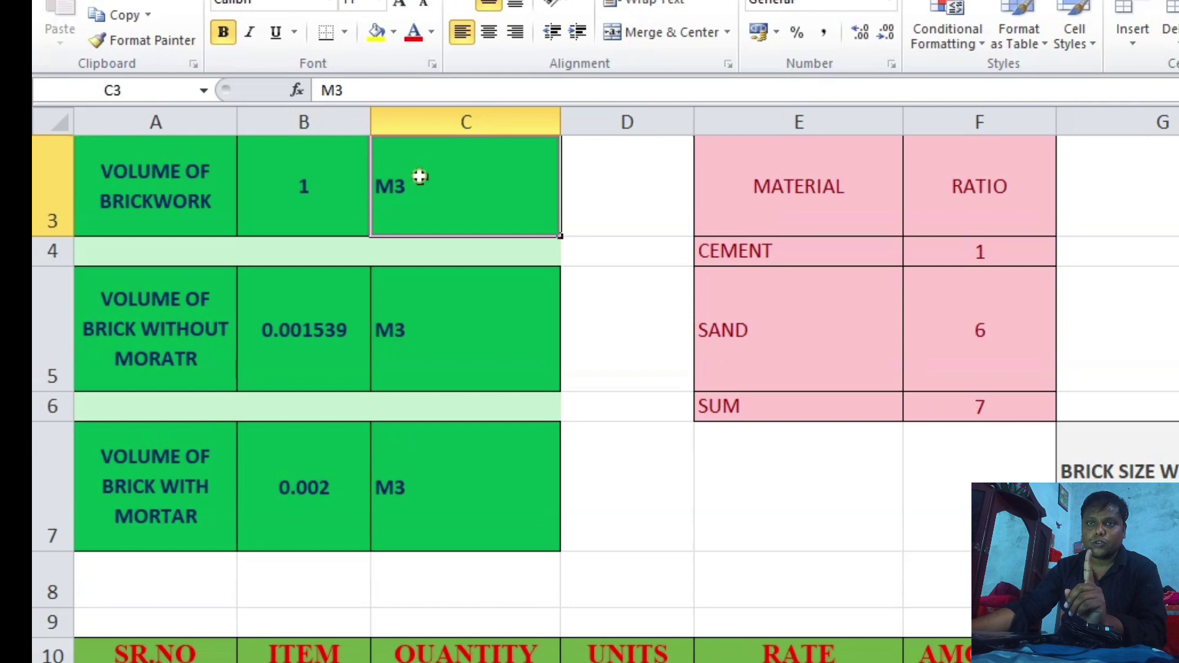
left_click(123, 344)
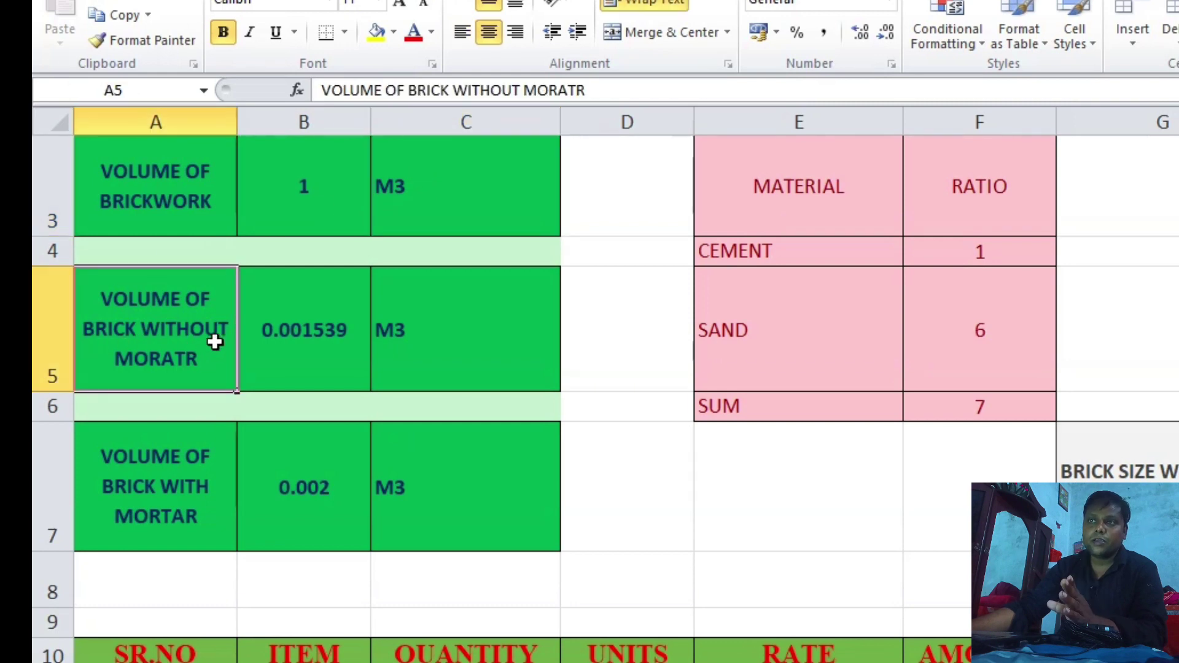
left_click(299, 337)
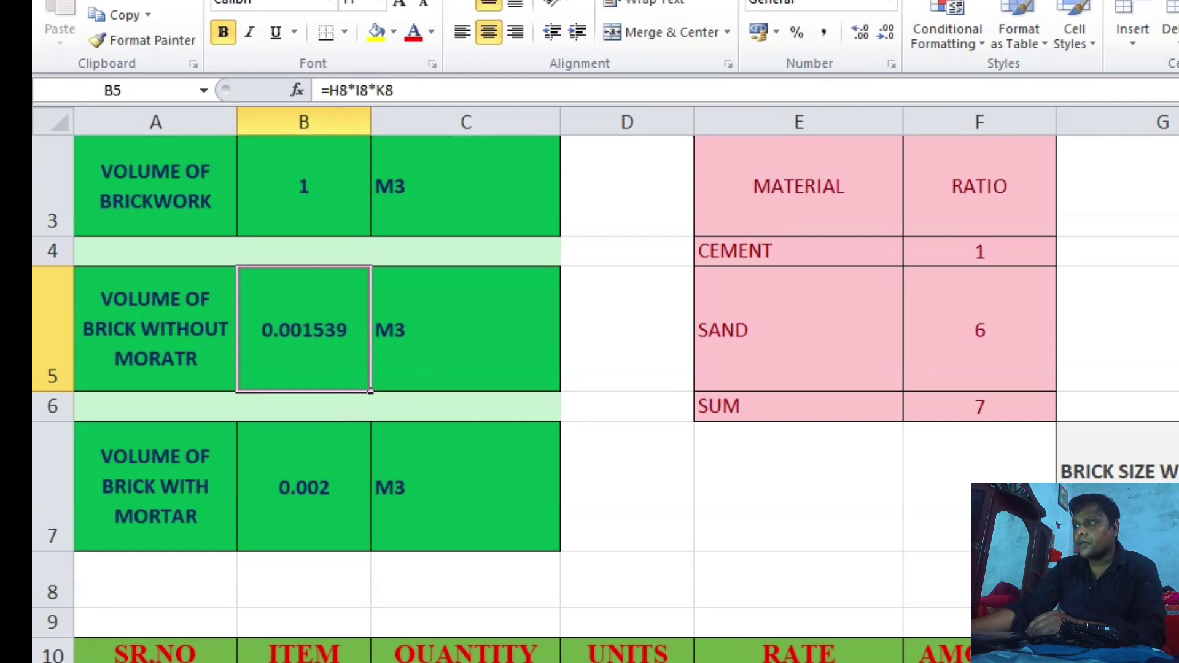
scroll(590, 369, "right", 3)
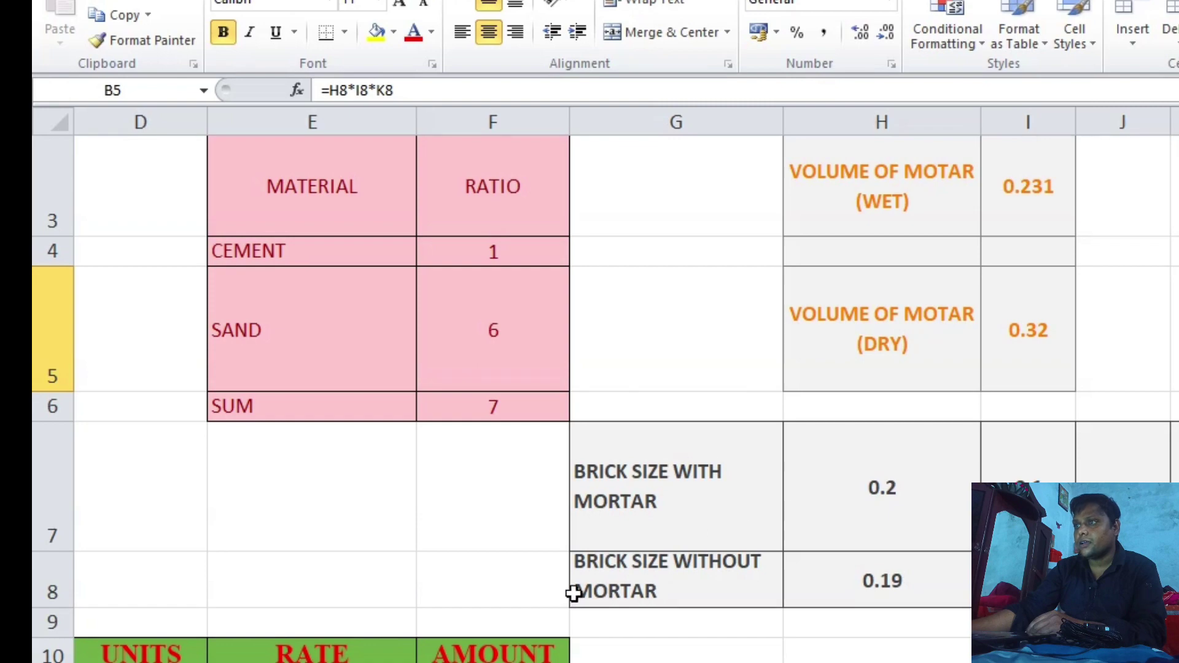
left_click_drag(851, 577, 1178, 598)
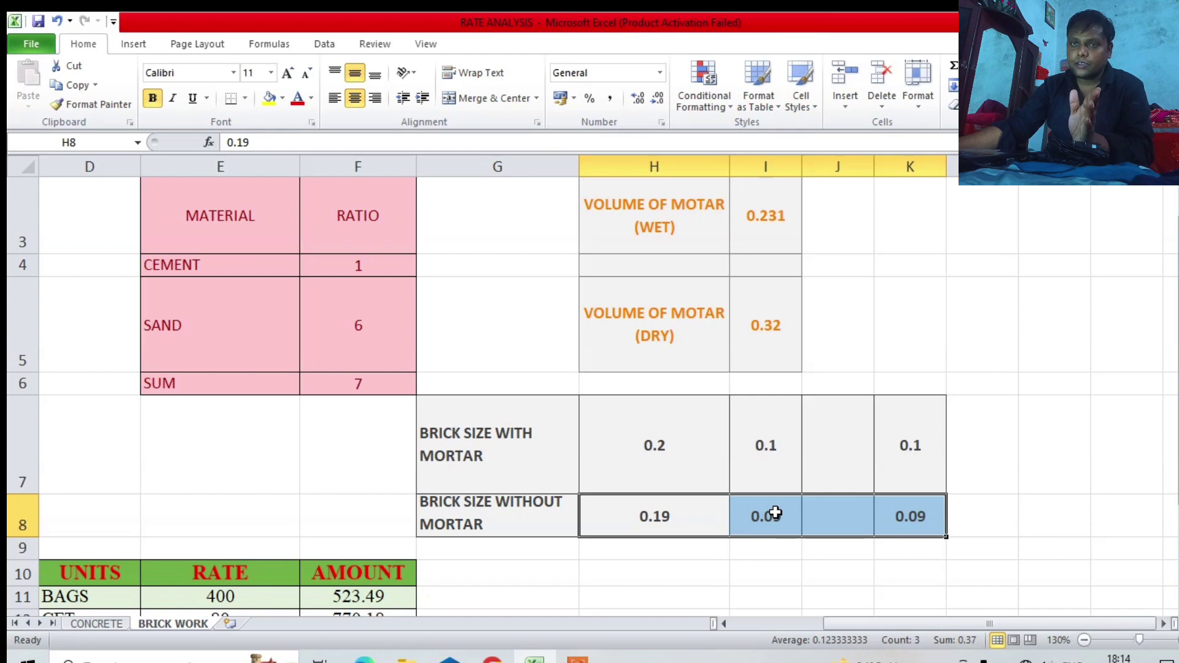
left_click_drag(603, 448, 916, 447)
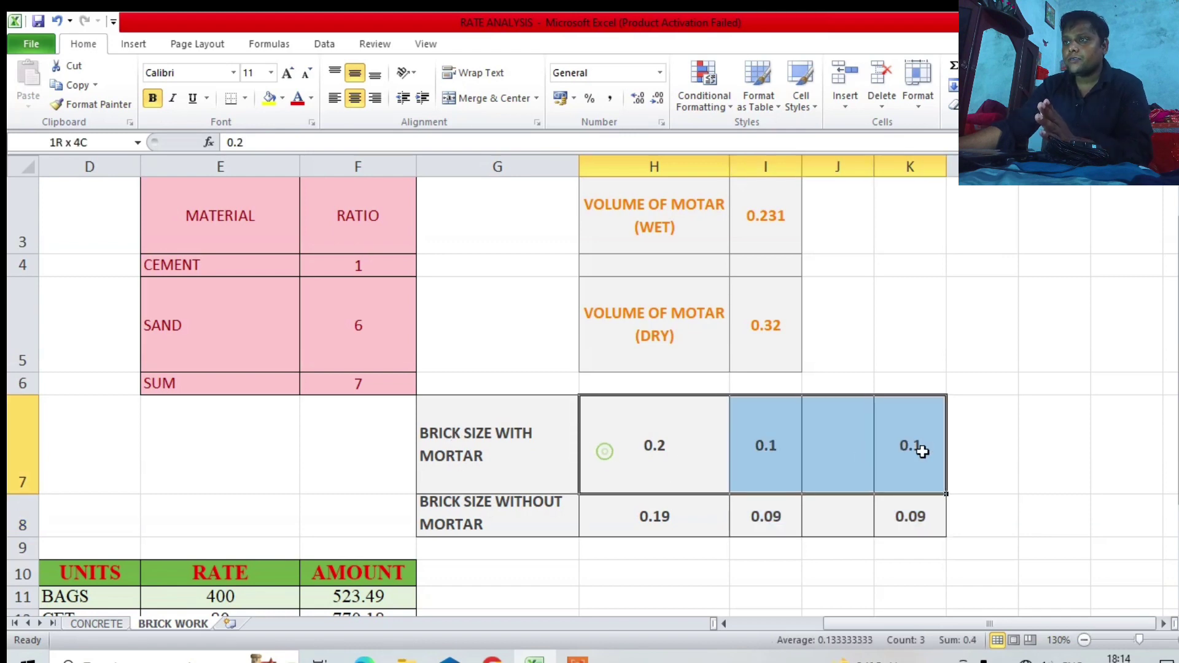
left_click_drag(645, 518, 899, 519)
left_click_drag(873, 633, 781, 633)
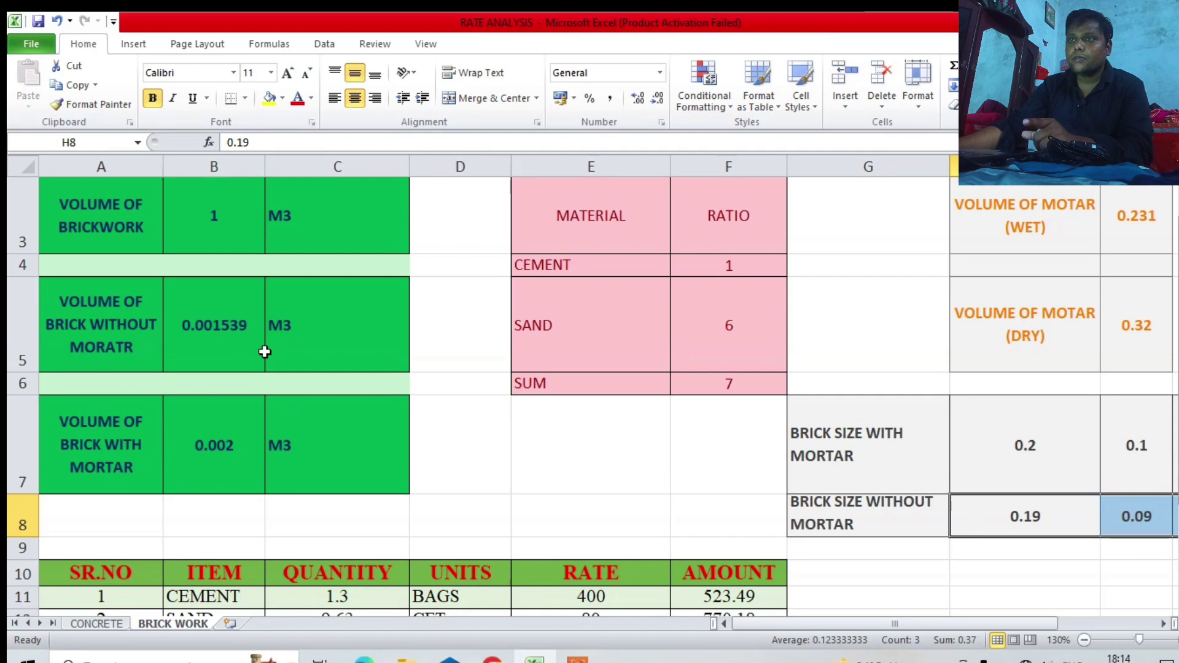
- Compare the formulas for brick volume with and without mortar with their brick size rows, and review the volume cells B3:C7
left_click(231, 343)
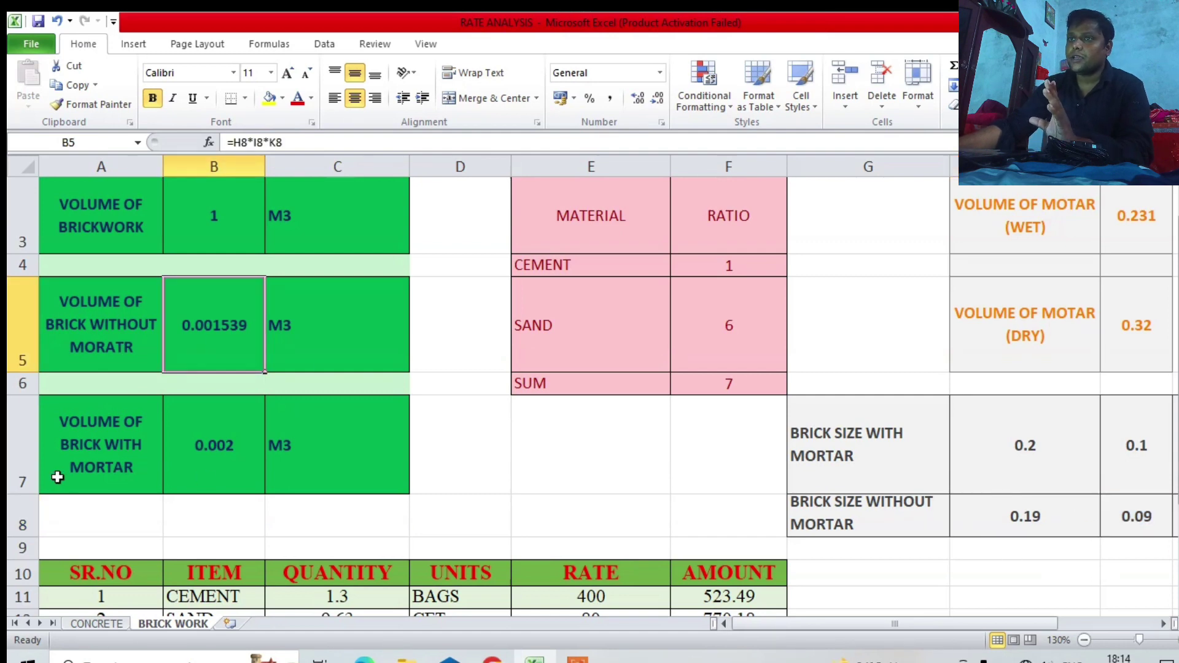
left_click(181, 447)
left_click_drag(1024, 461, 1139, 437)
left_click(205, 326)
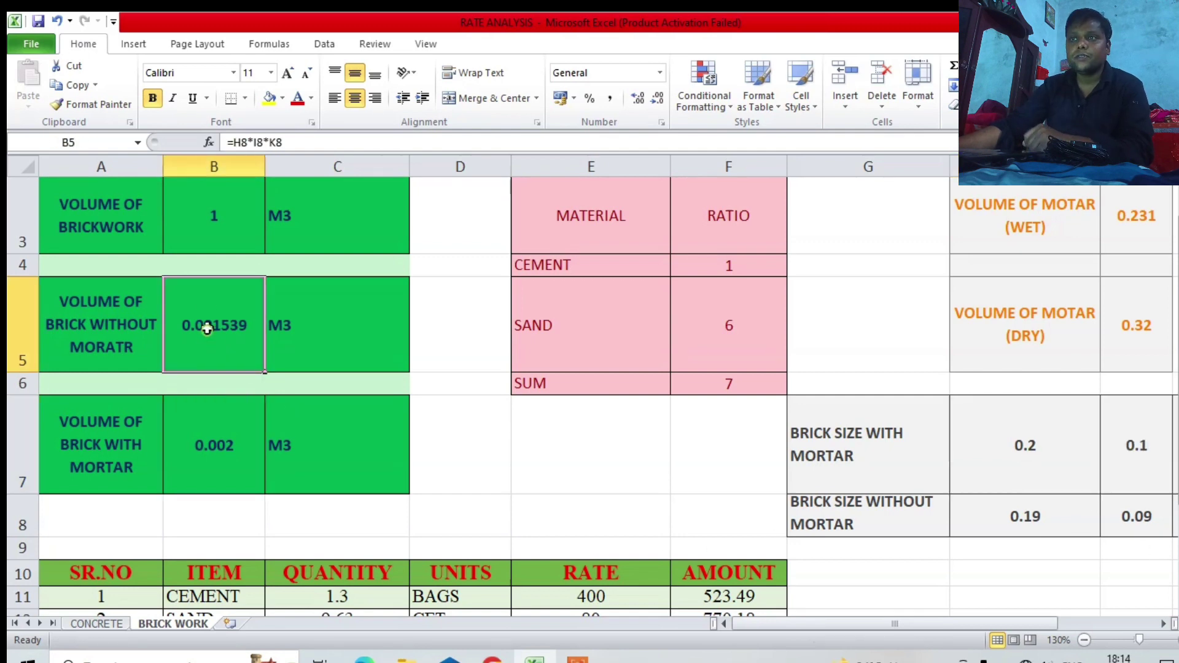
left_click(822, 422)
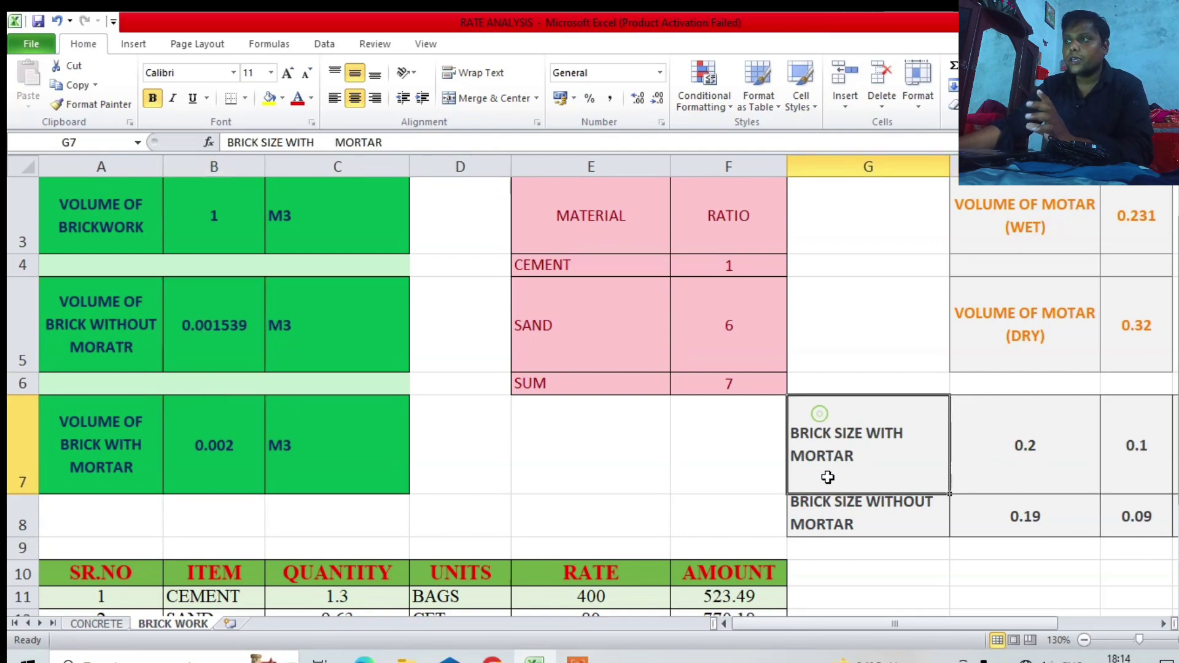
left_click(840, 513)
left_click(254, 218)
left_click_drag(253, 218, 410, 442)
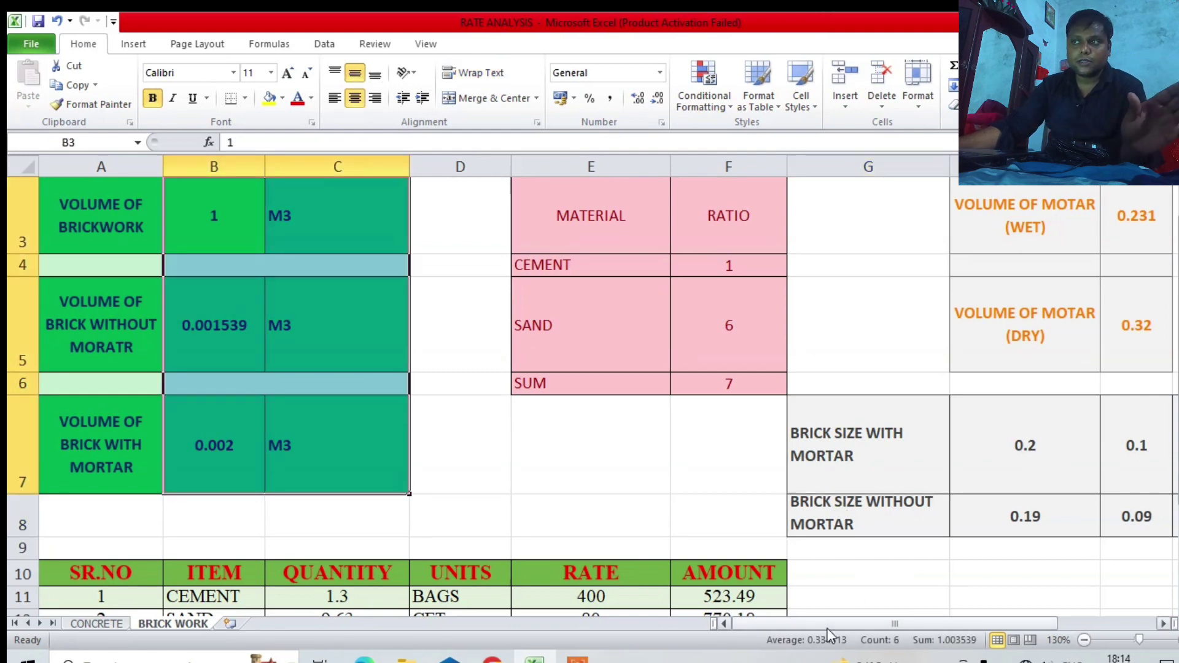
- Review the cement and sand entries in the material ratio table
left_click_drag(823, 624, 879, 628)
scroll(572, 329, "up", 1)
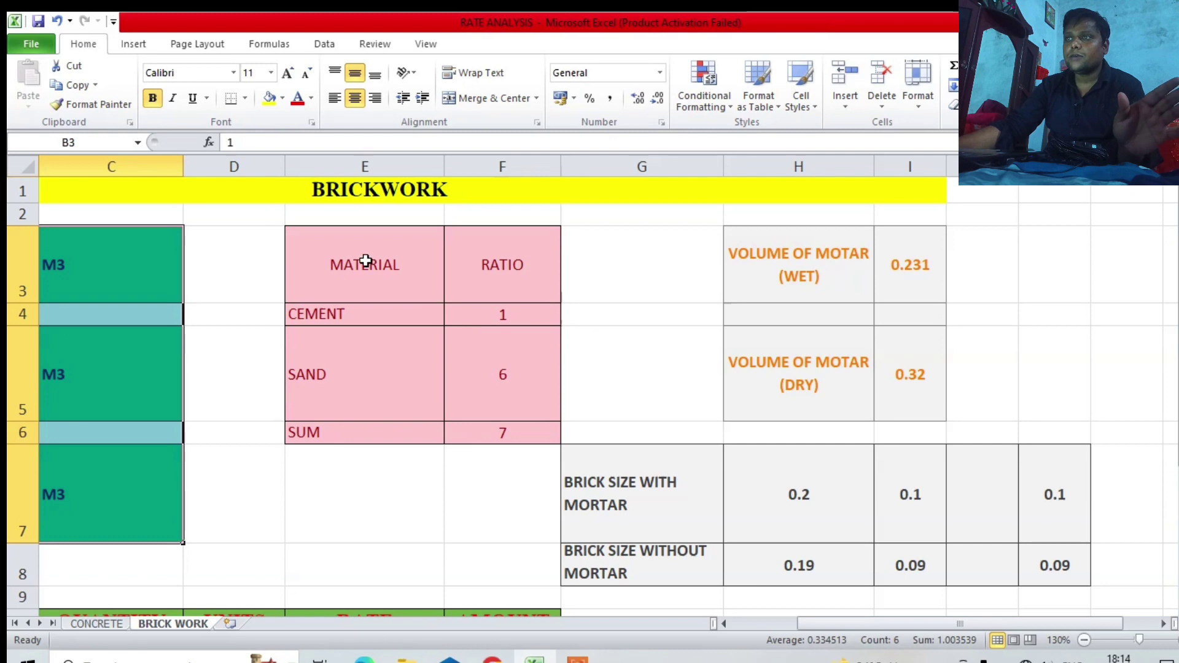
left_click_drag(355, 277, 495, 295)
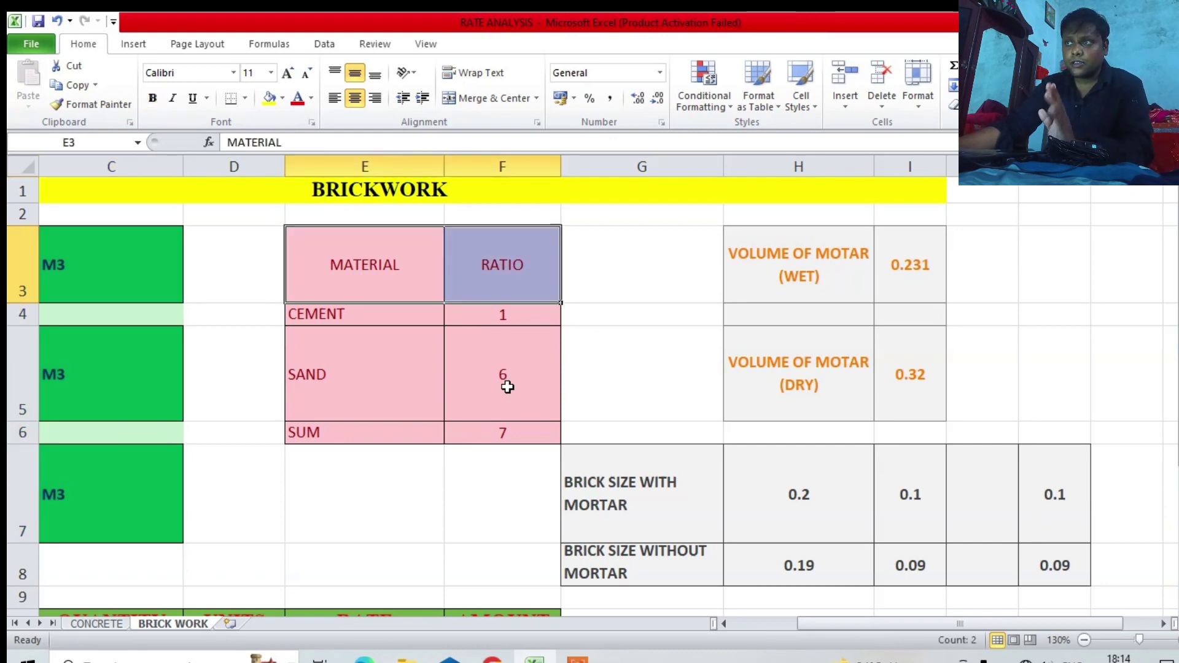
left_click(377, 324)
left_click(500, 314)
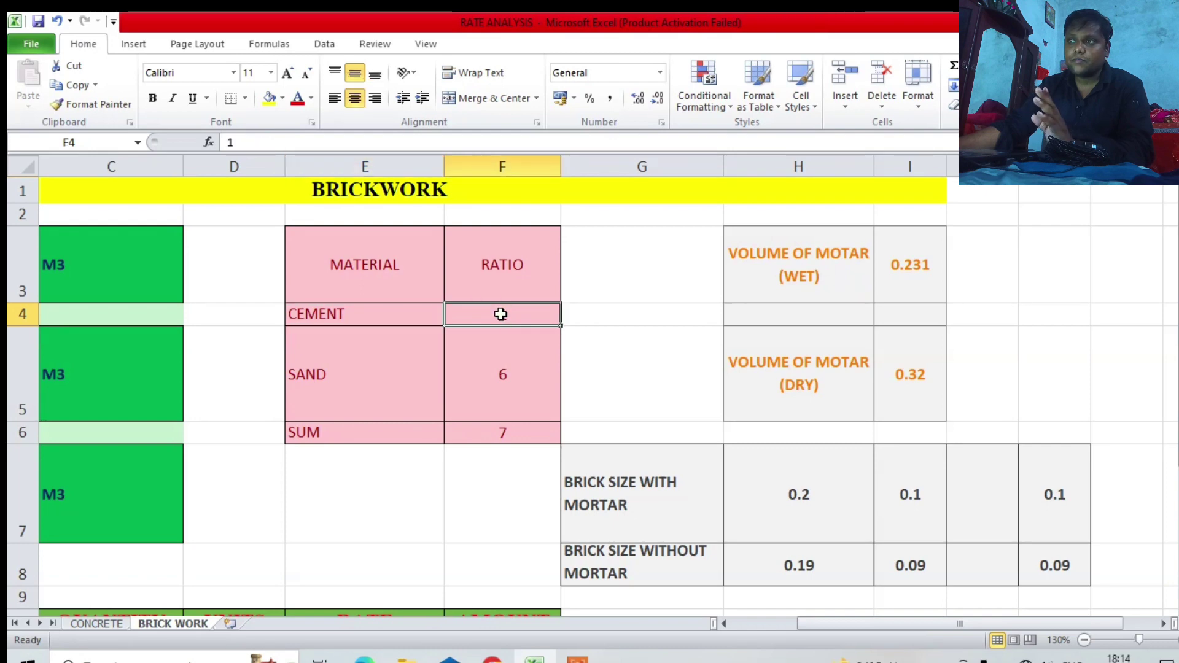
left_click(407, 367)
left_click(495, 367)
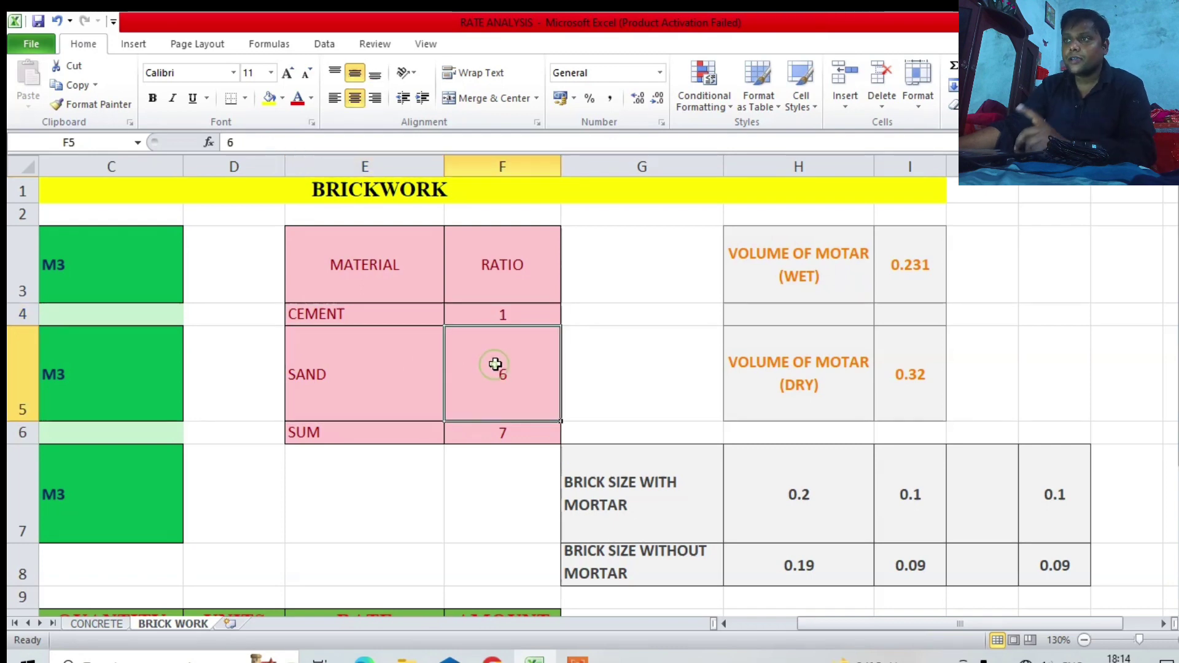
- Change the label SUM in the material ratio table to SUM OF RATIO
left_click(347, 447)
double_click(379, 433)
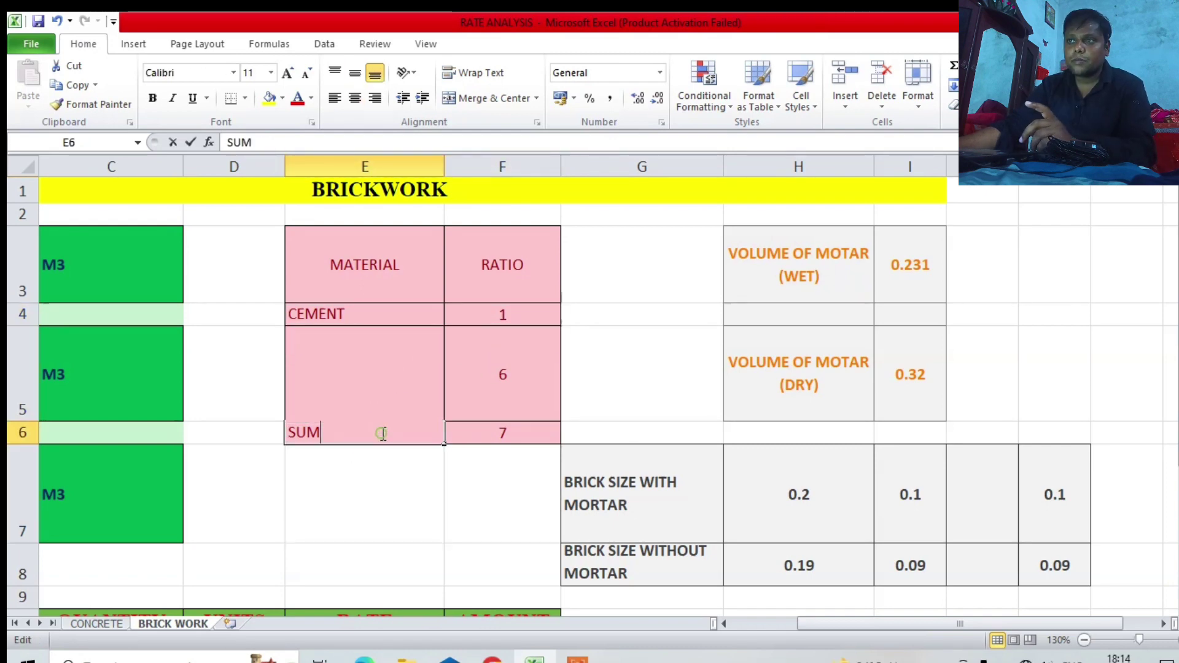
type("OF")
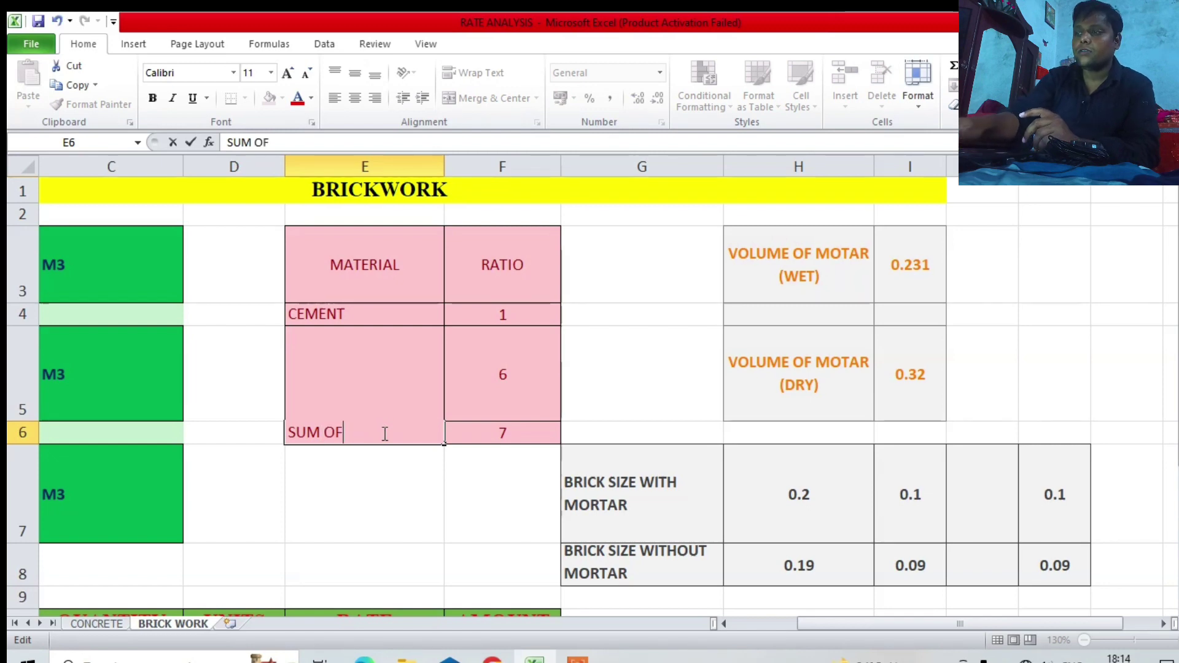
type(" RATIO")
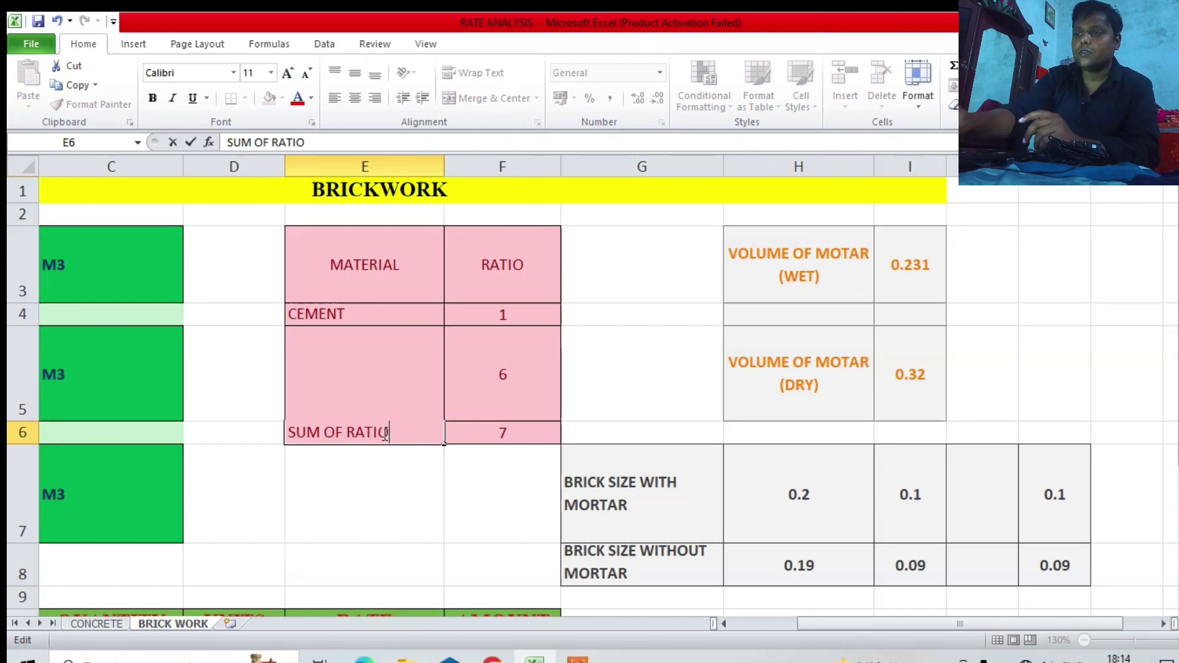
key("Return")
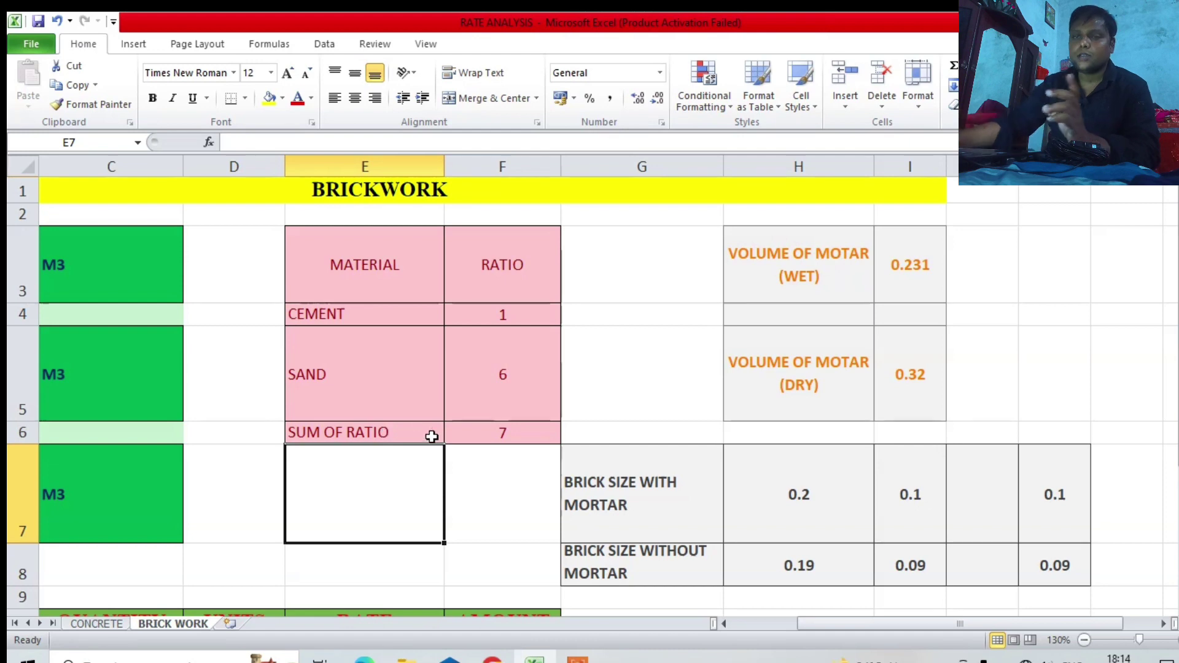
- Inspect the formulas behind the sum of ratio and the wet mortar volume, and check the brick quantity in the item table
left_click(504, 433)
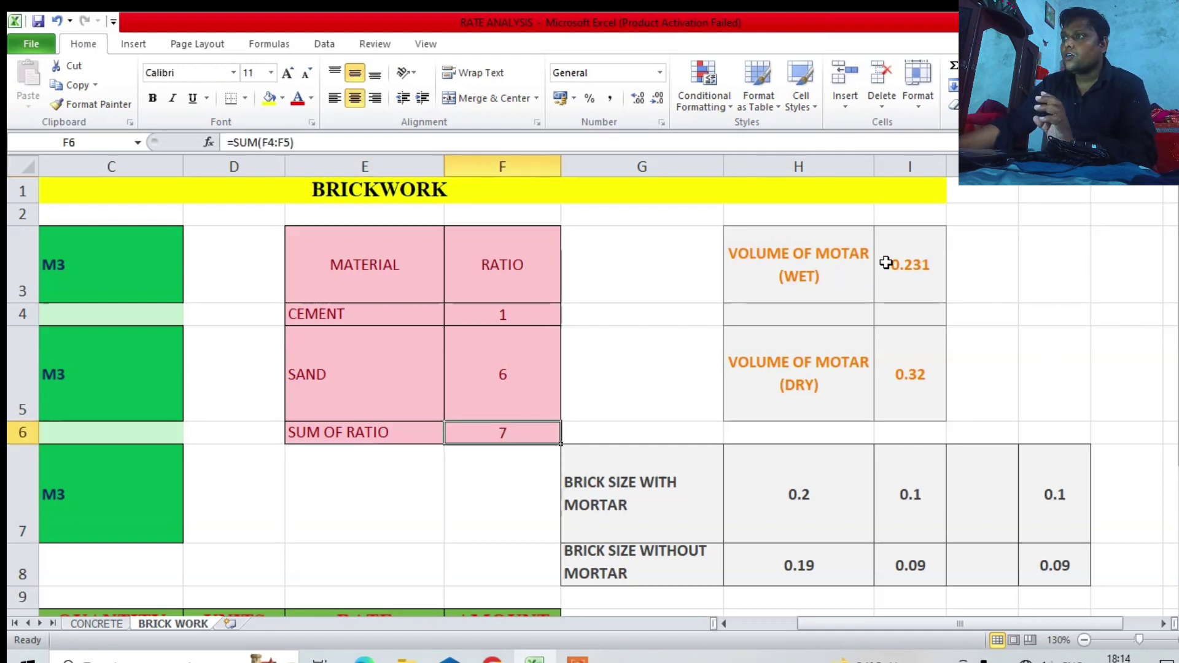
left_click(915, 276)
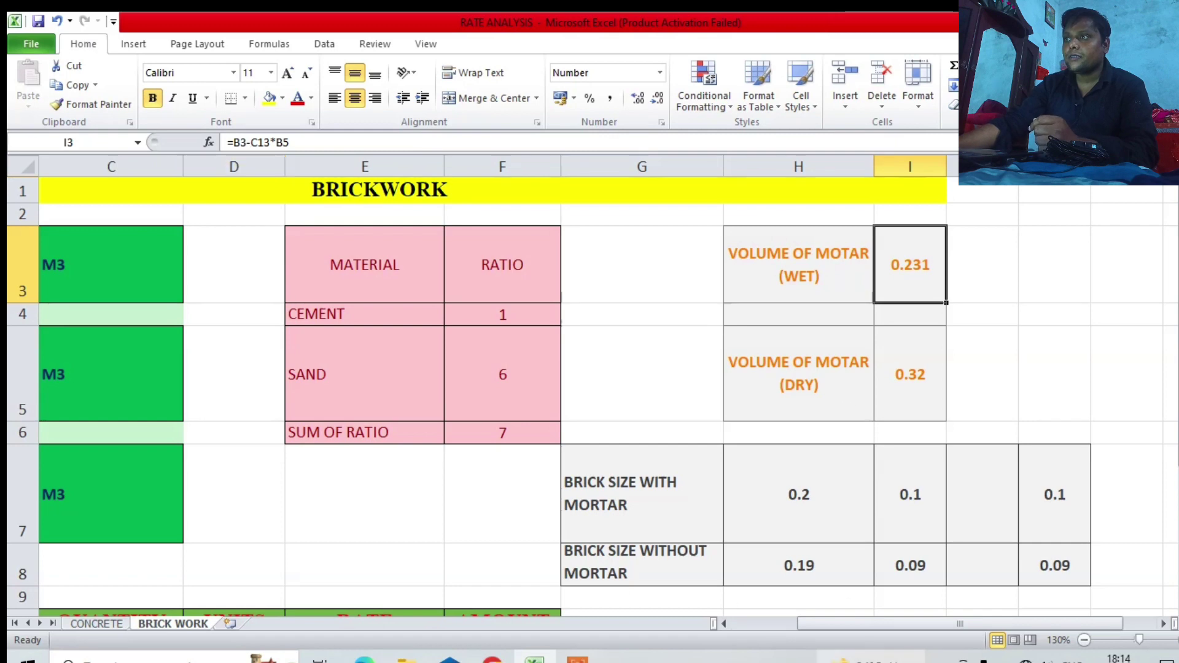
left_click(1083, 641)
left_click_drag(940, 627, 858, 629)
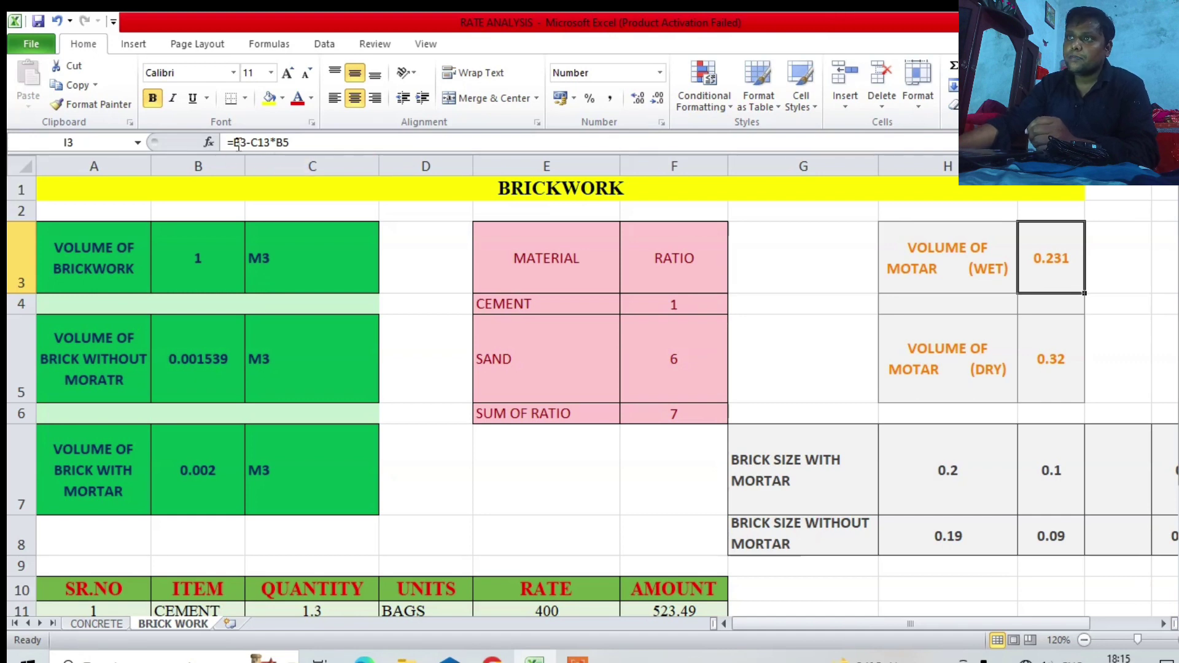
scroll(263, 326, "down", 2)
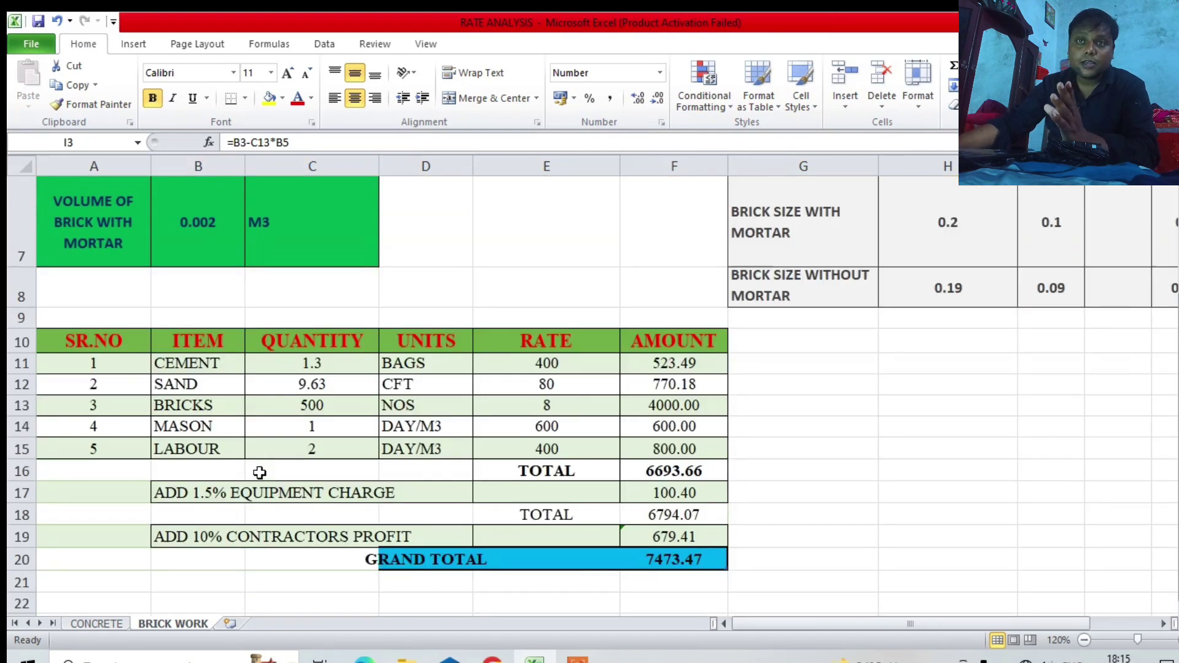
scroll(740, 342, "up", 2)
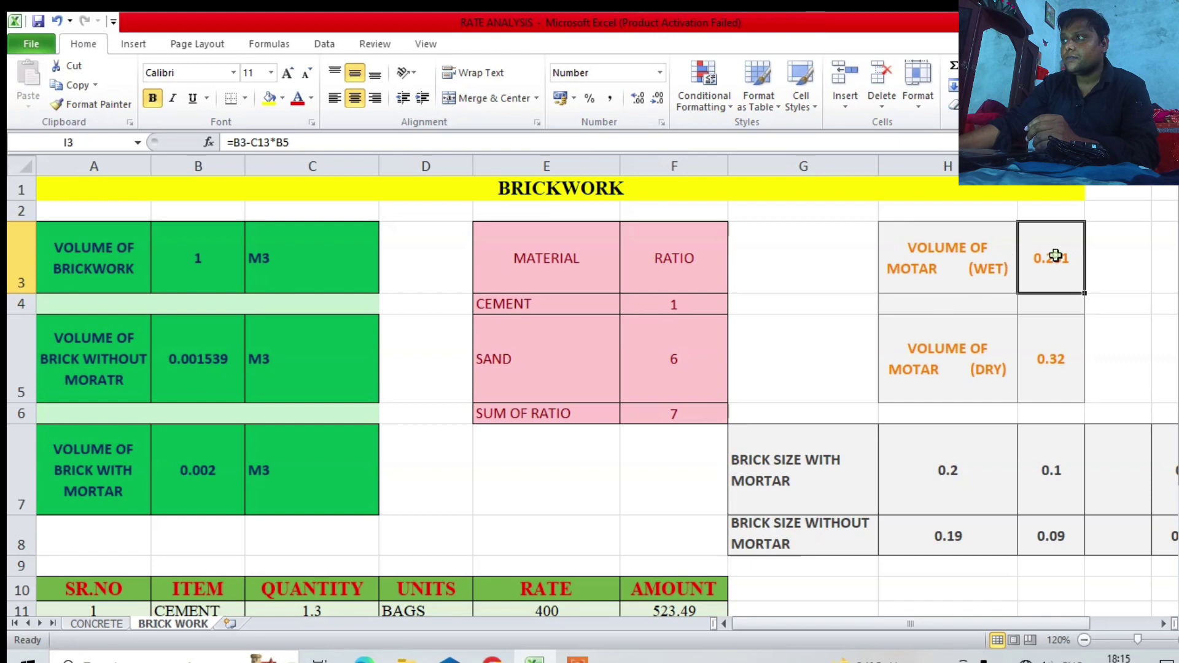
- Replace the wet mortar volume formula in I3 with the brick quantity C13 multiplied by the volume of brick without mortar B5
double_click(1055, 255)
scroll(513, 397, "down", 1)
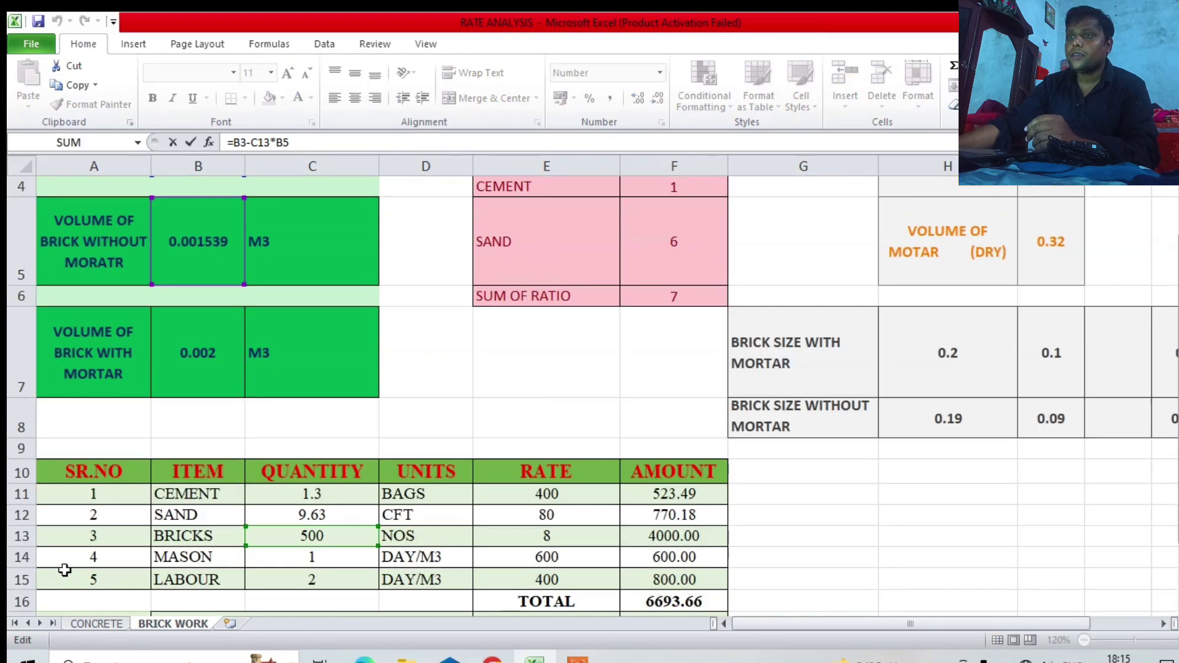
scroll(95, 337, "up", 1)
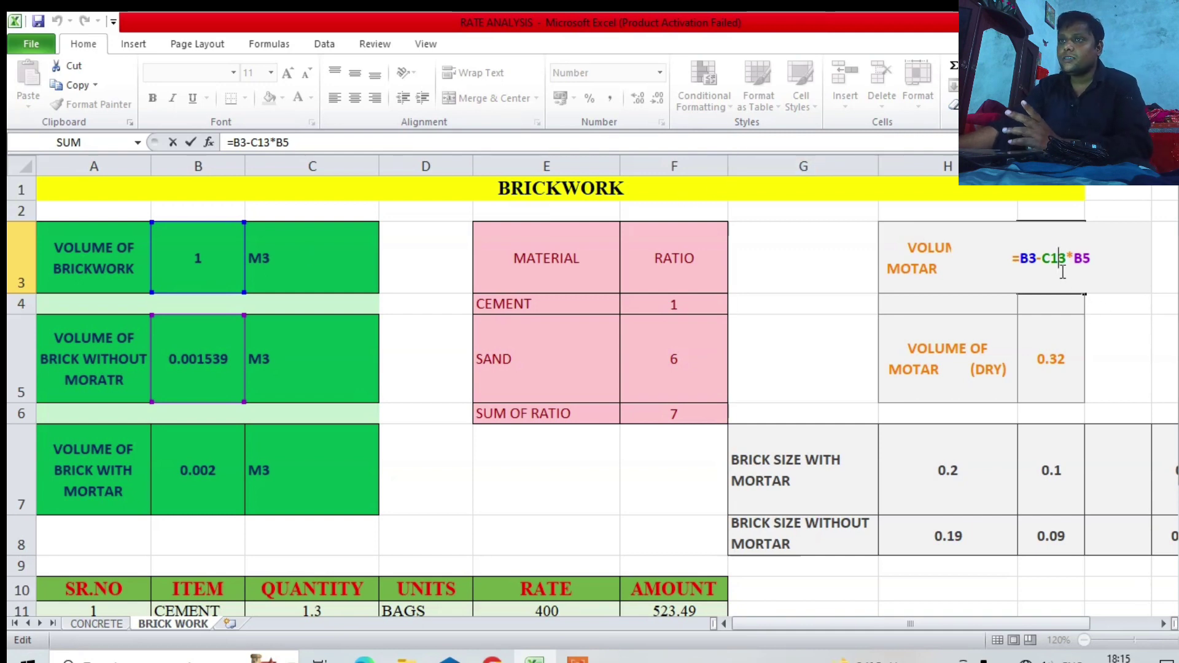
scroll(276, 421, "down", 2)
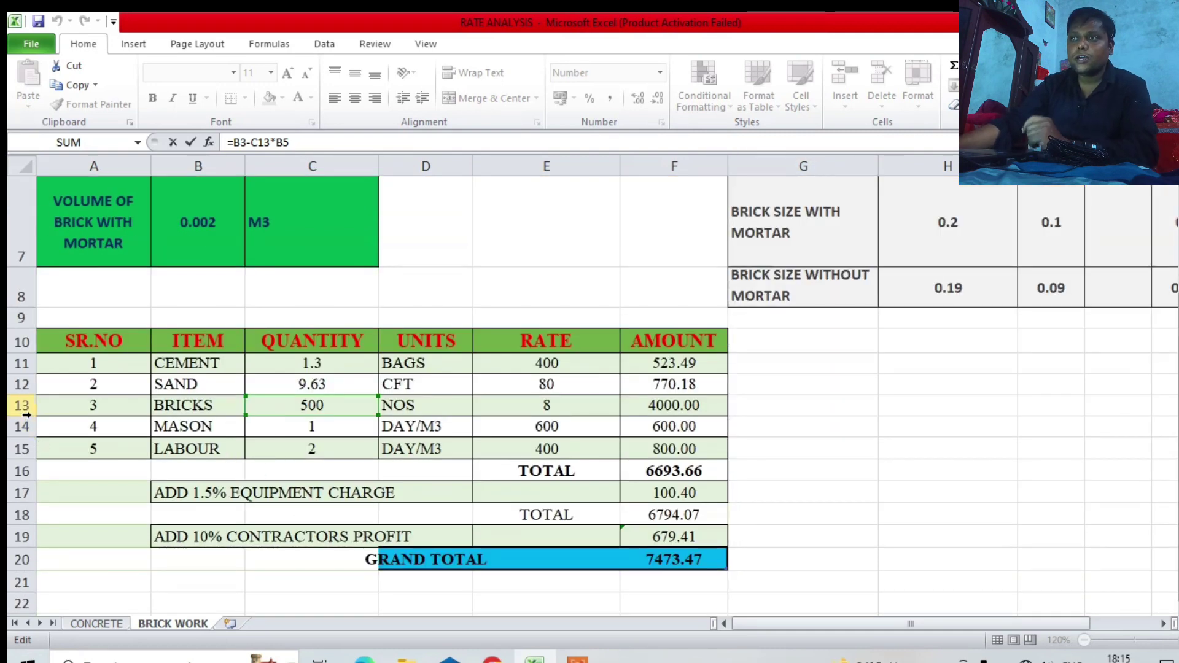
scroll(779, 376, "up", 2)
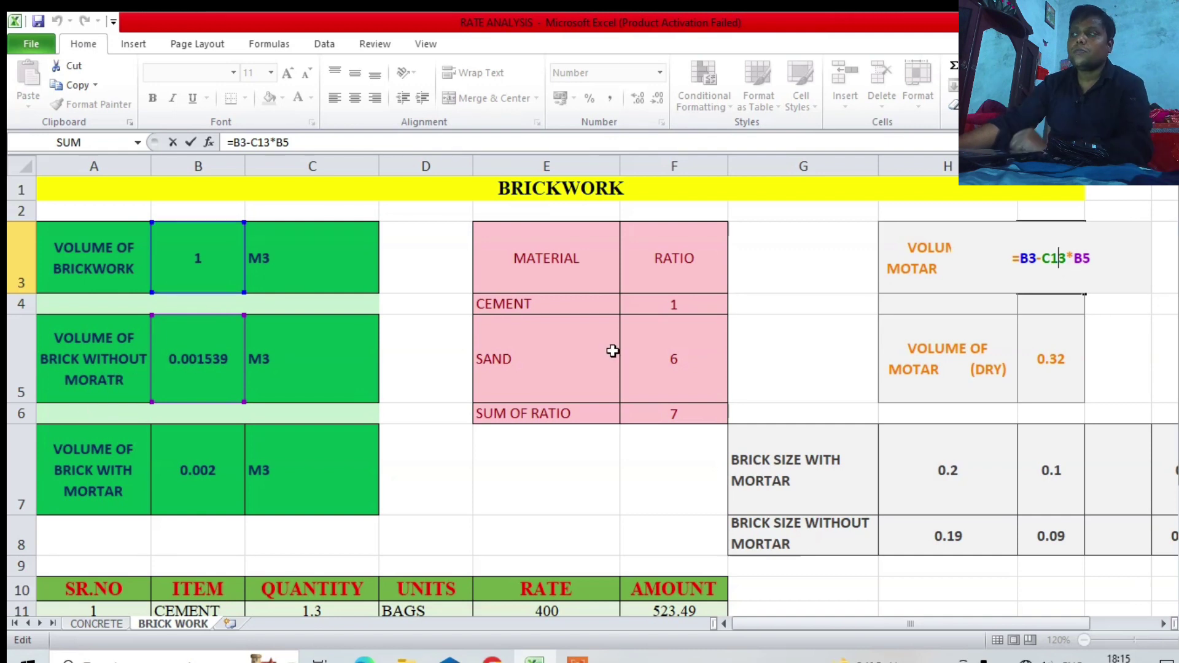
left_click_drag(1093, 258, 1021, 258)
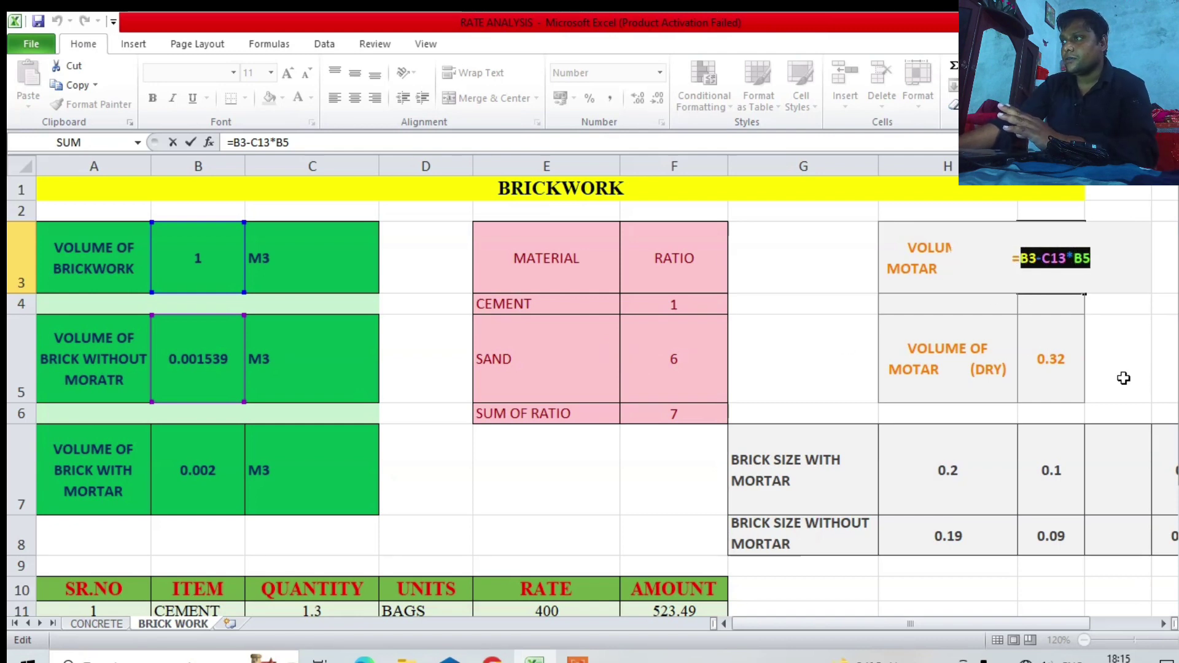
key("BackSpace")
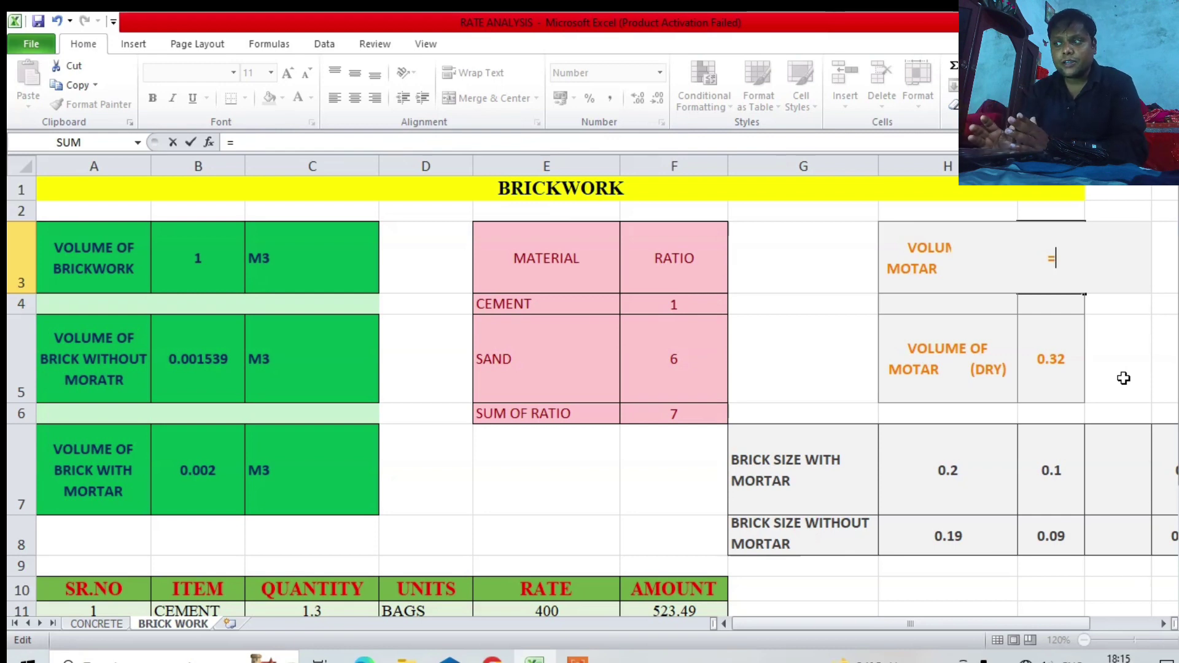
scroll(255, 547, "down", 2)
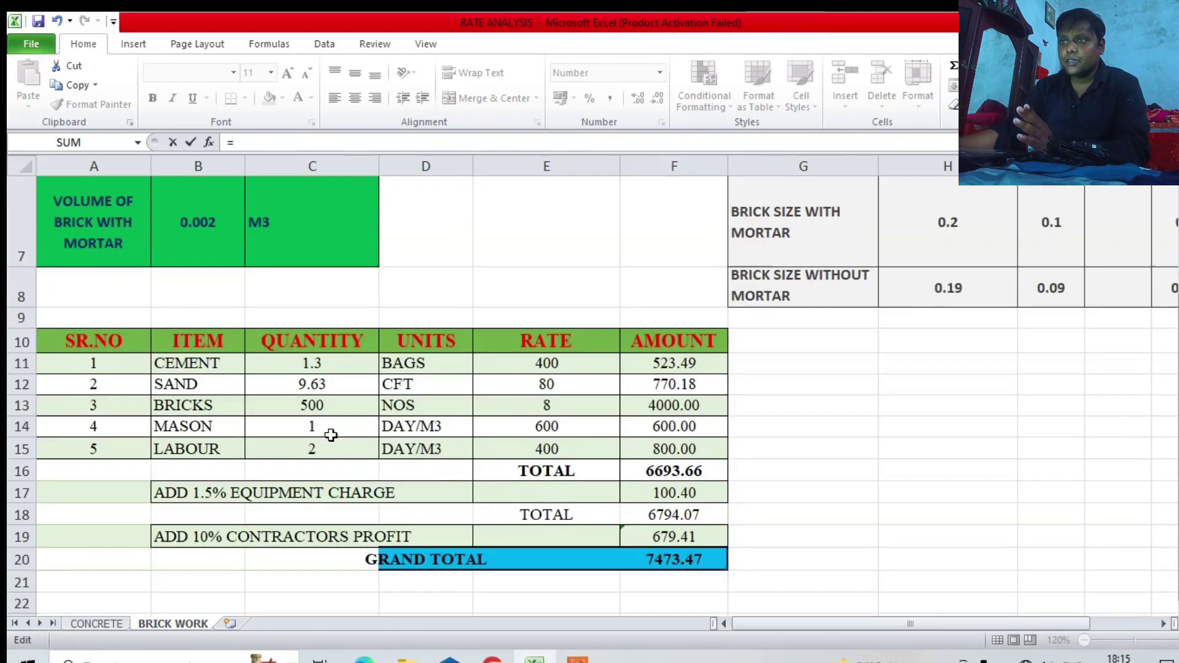
left_click(338, 408)
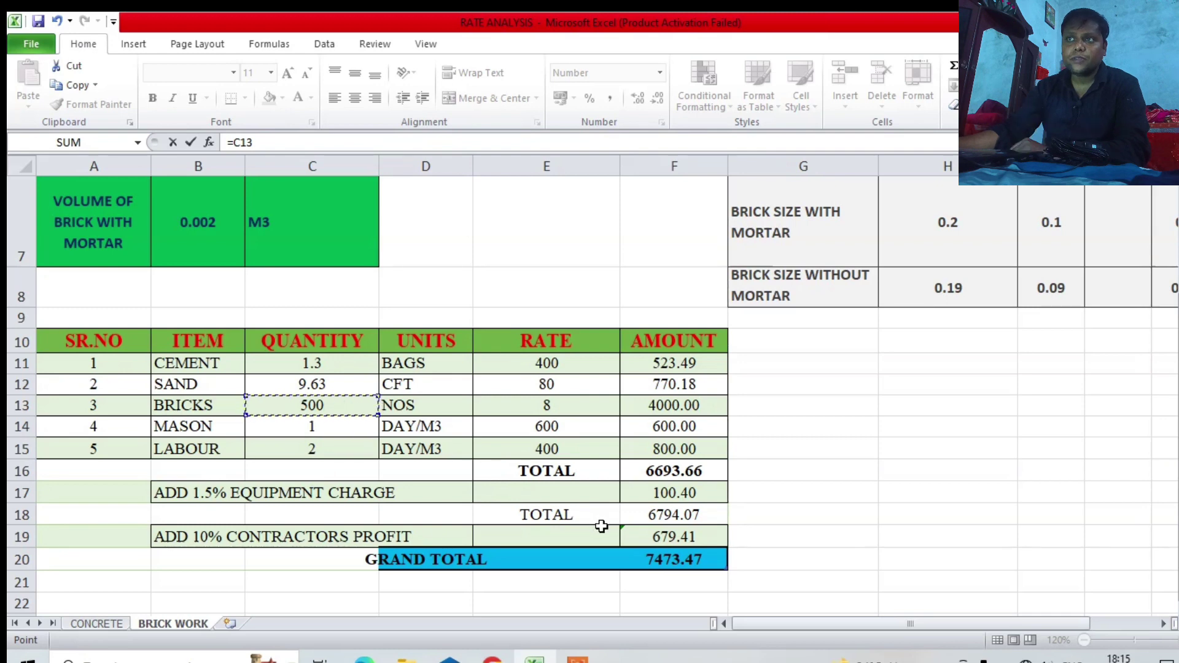
scroll(602, 526, "up", 2)
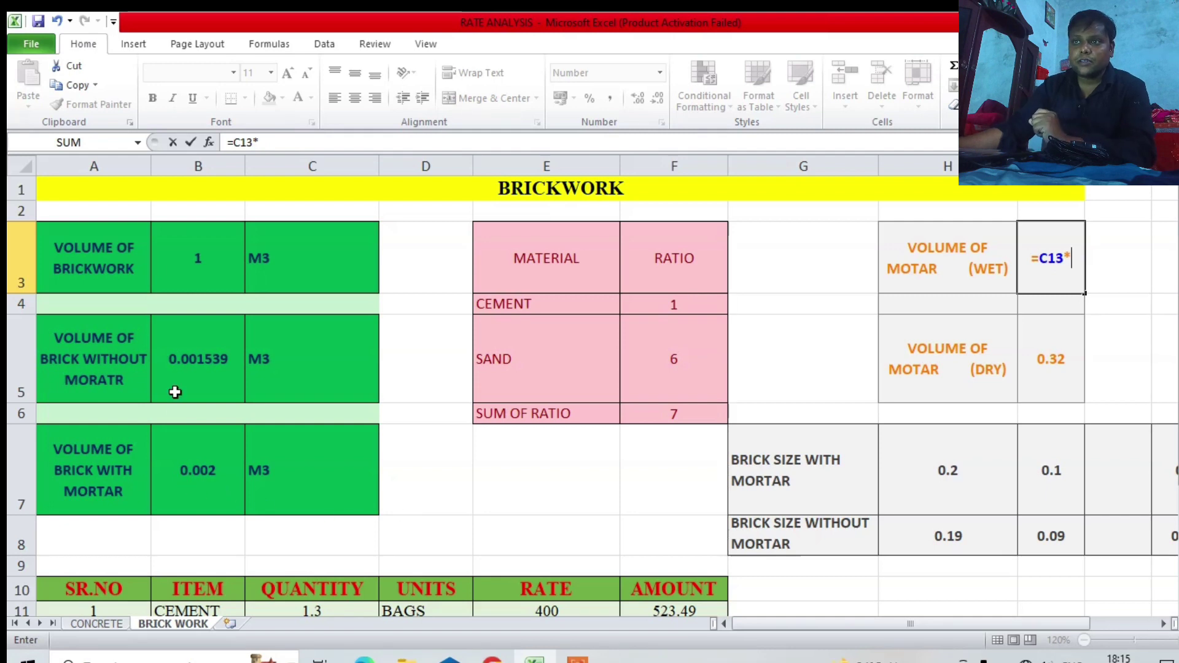
left_click(203, 384)
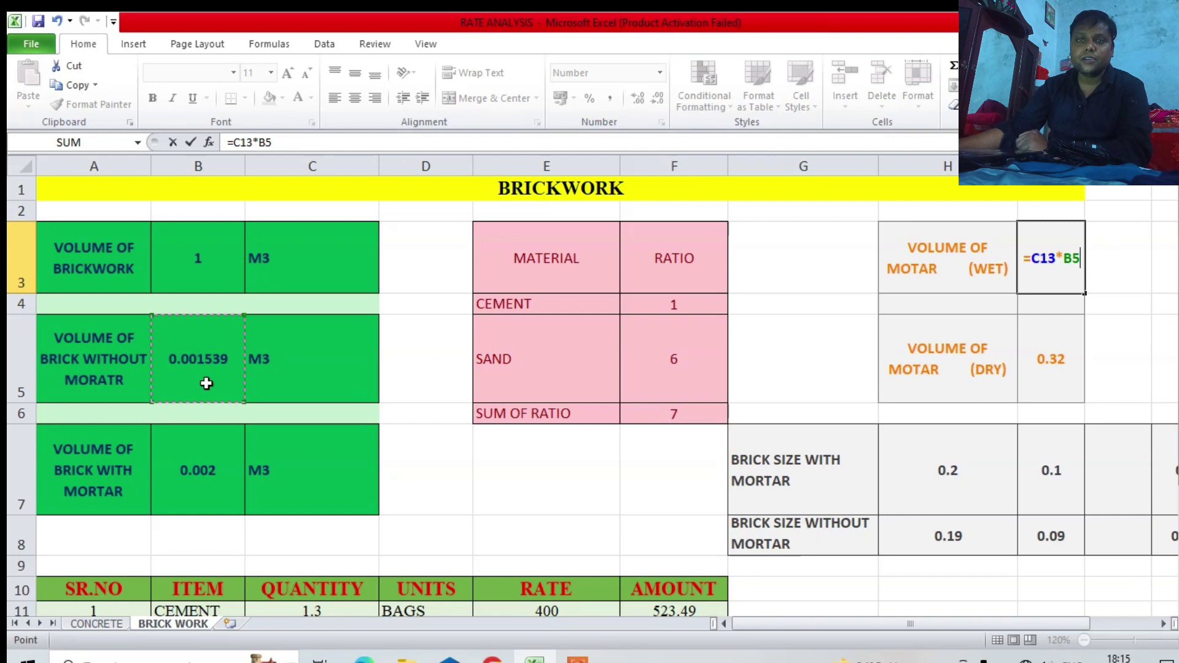
- Enclose the product in parentheses and subtract the brickwork volume, making the wet mortar formula =(C13*B5)-B3
type(")")
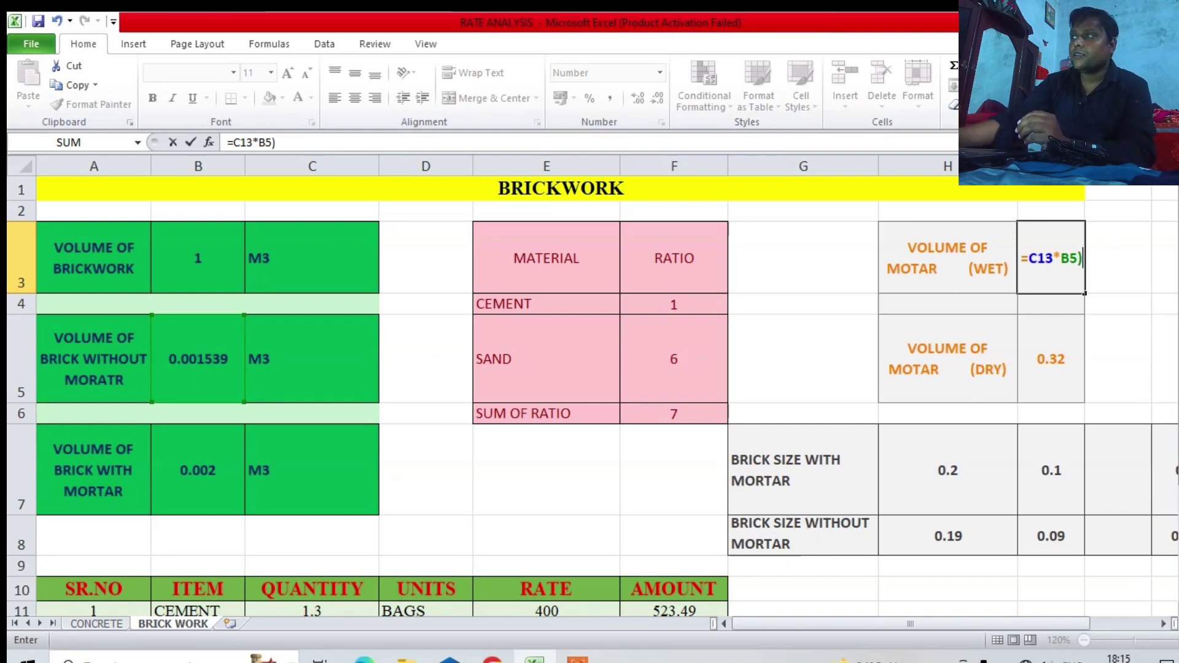
left_click(1030, 258)
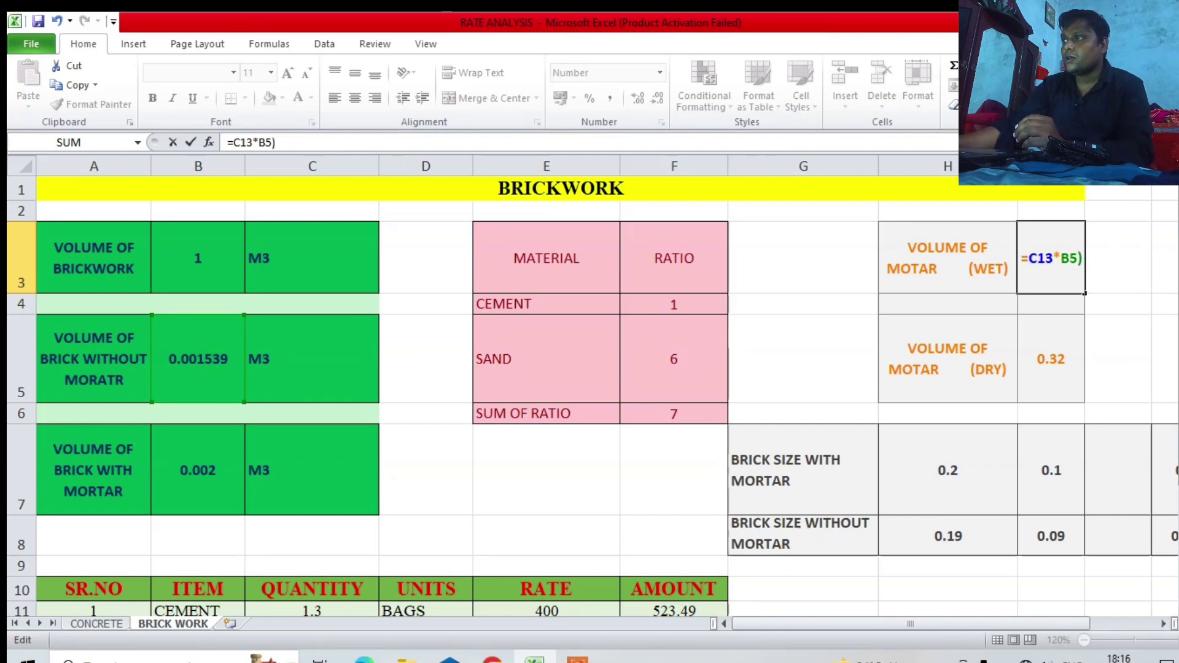
type("(")
left_click(295, 143)
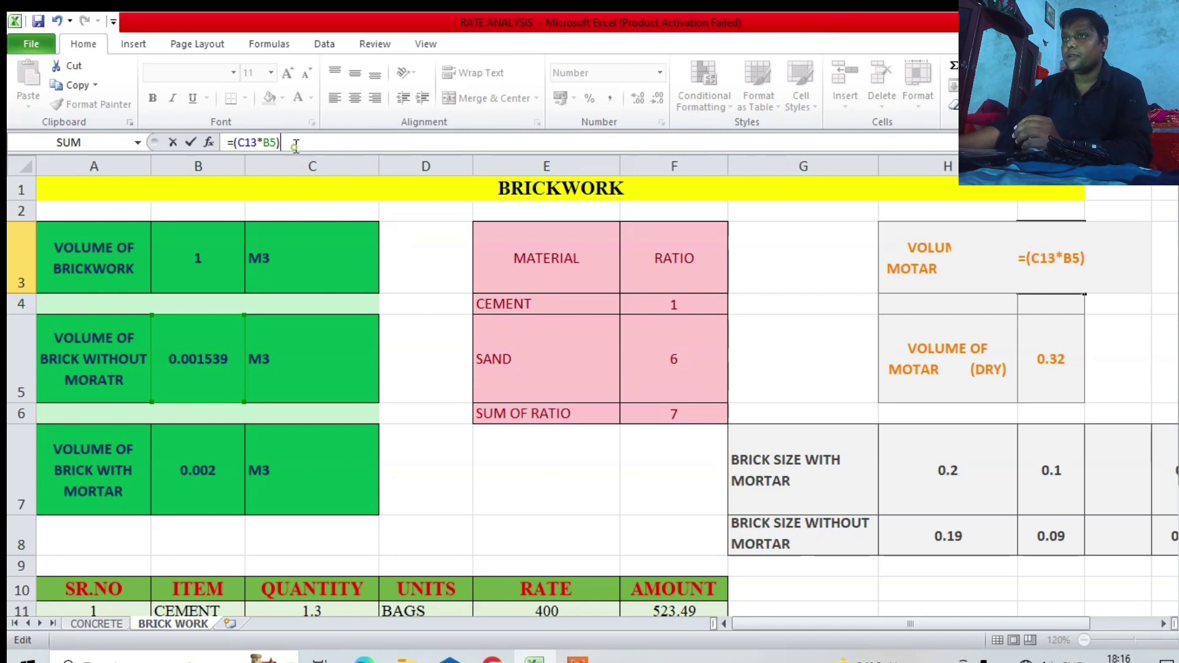
type("-")
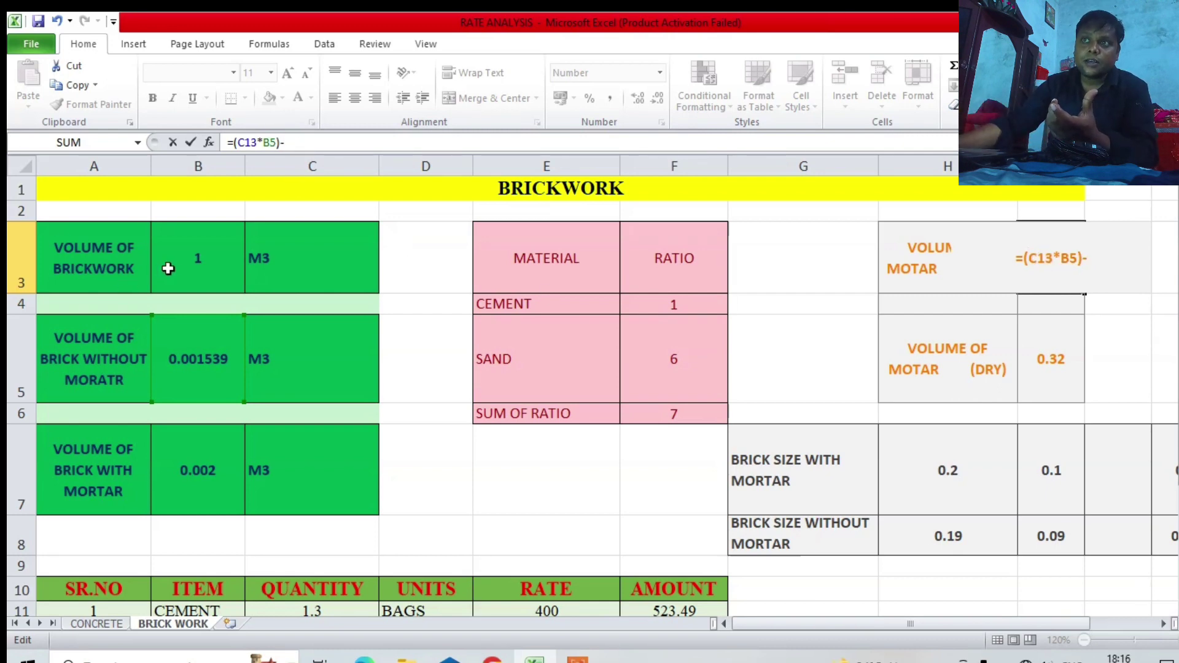
left_click(178, 267)
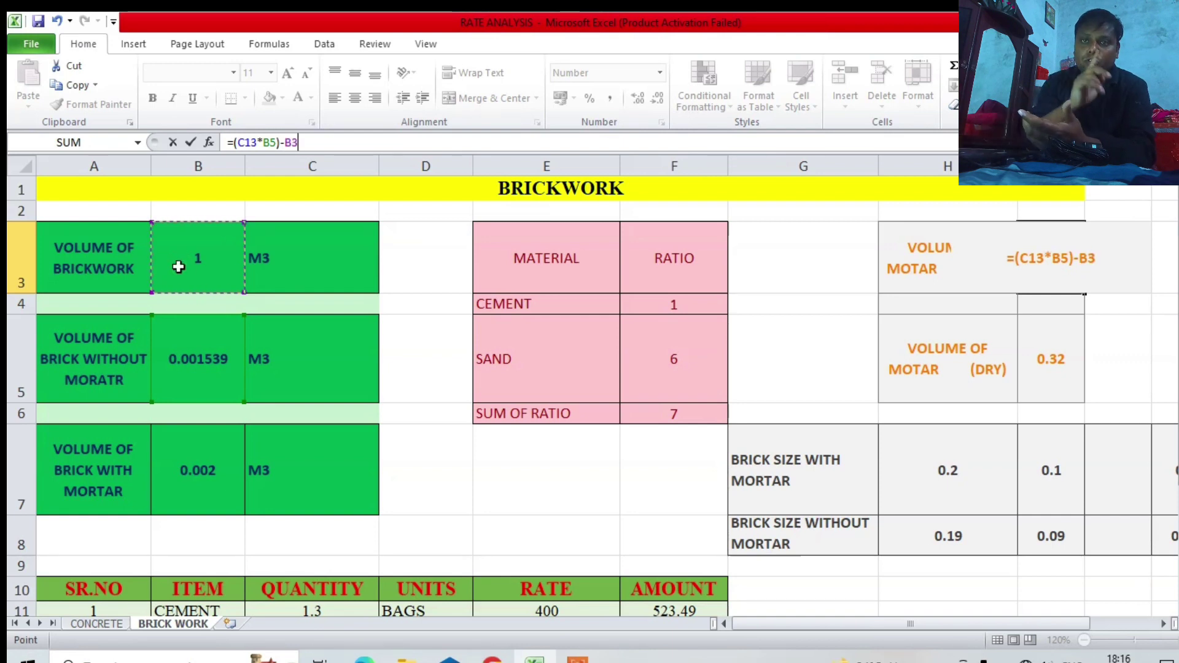
key("Return")
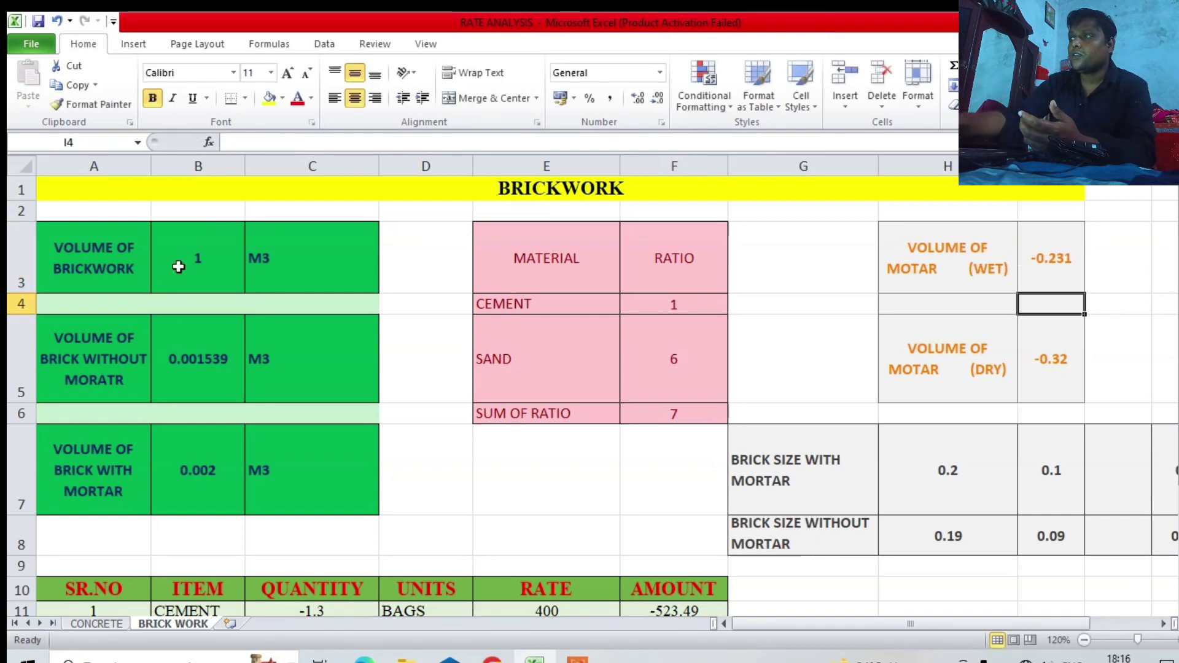
- Rearrange the wet mortar volume formula to =B3-(C13*B5), removing the trailing subtraction of B3
left_click(1048, 275)
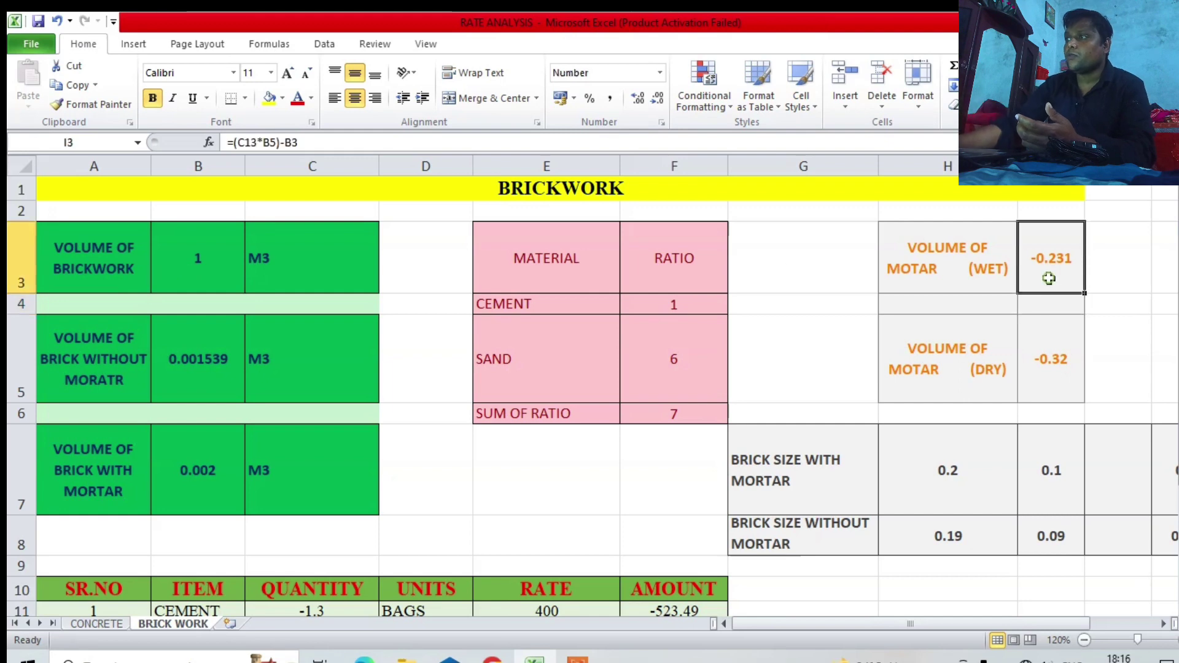
left_click(238, 144)
type("b")
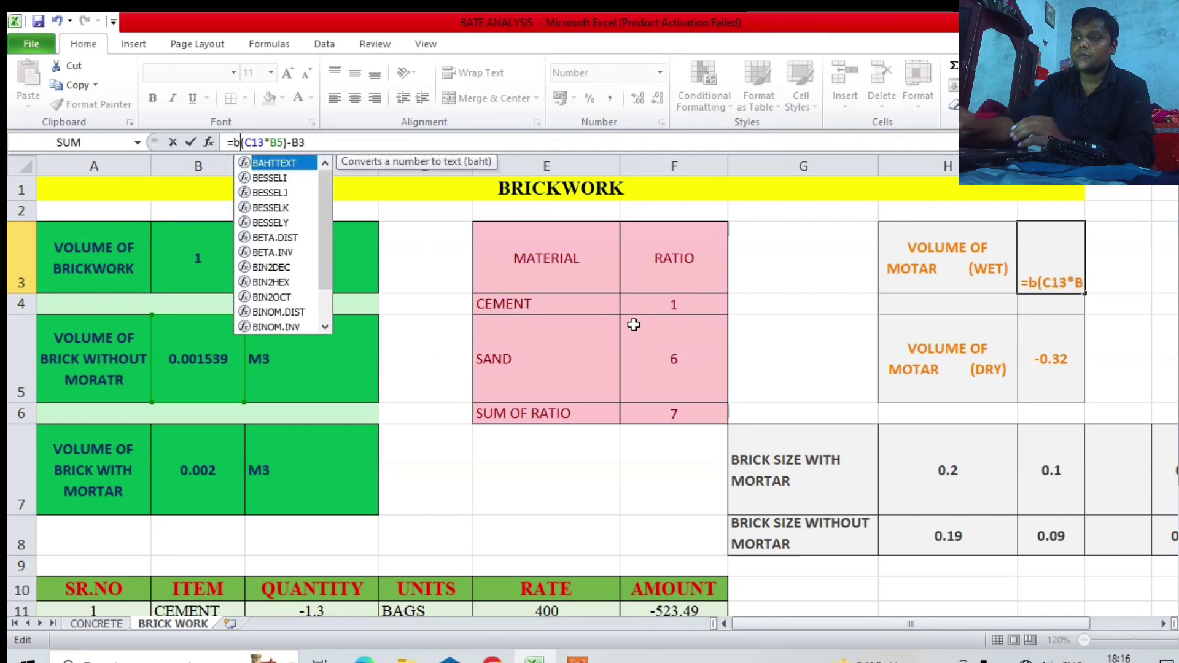
type("3-")
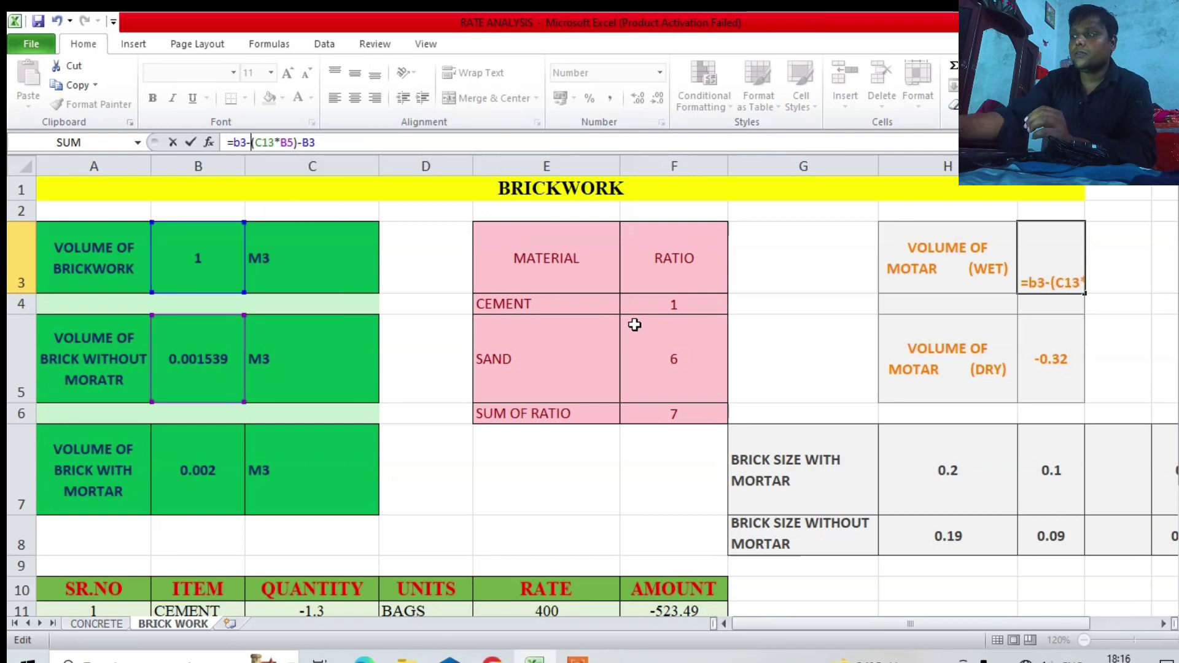
left_click(329, 148)
key("BackSpace")
key("BackSpace")
key("BackSpace")
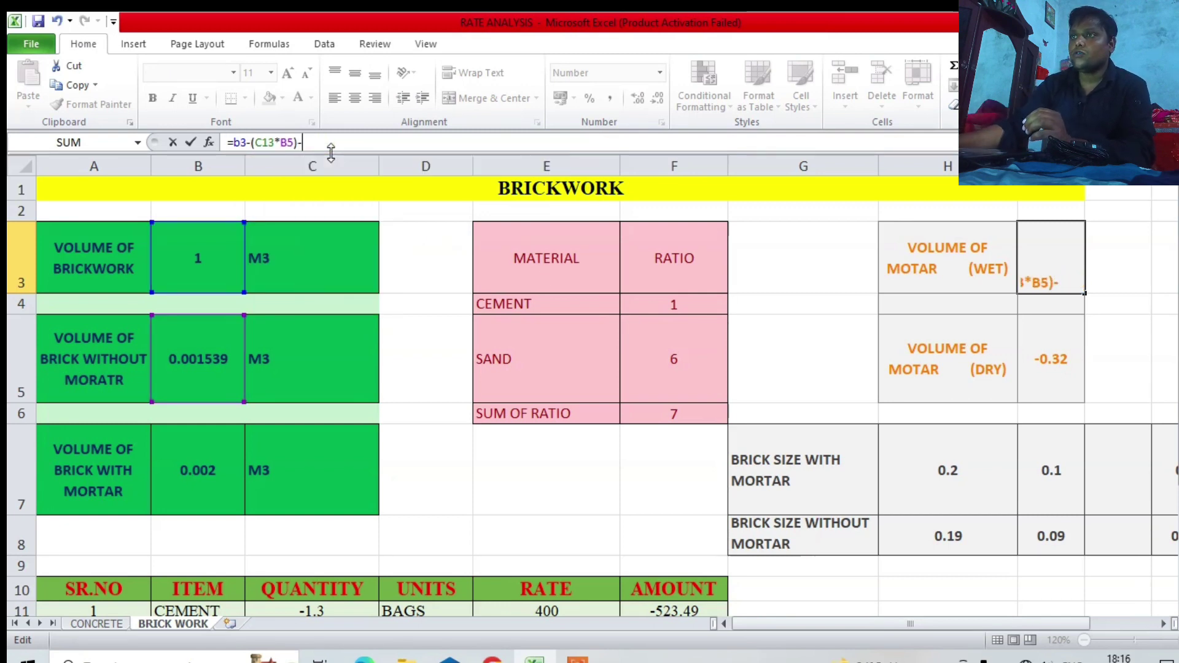
key("Return")
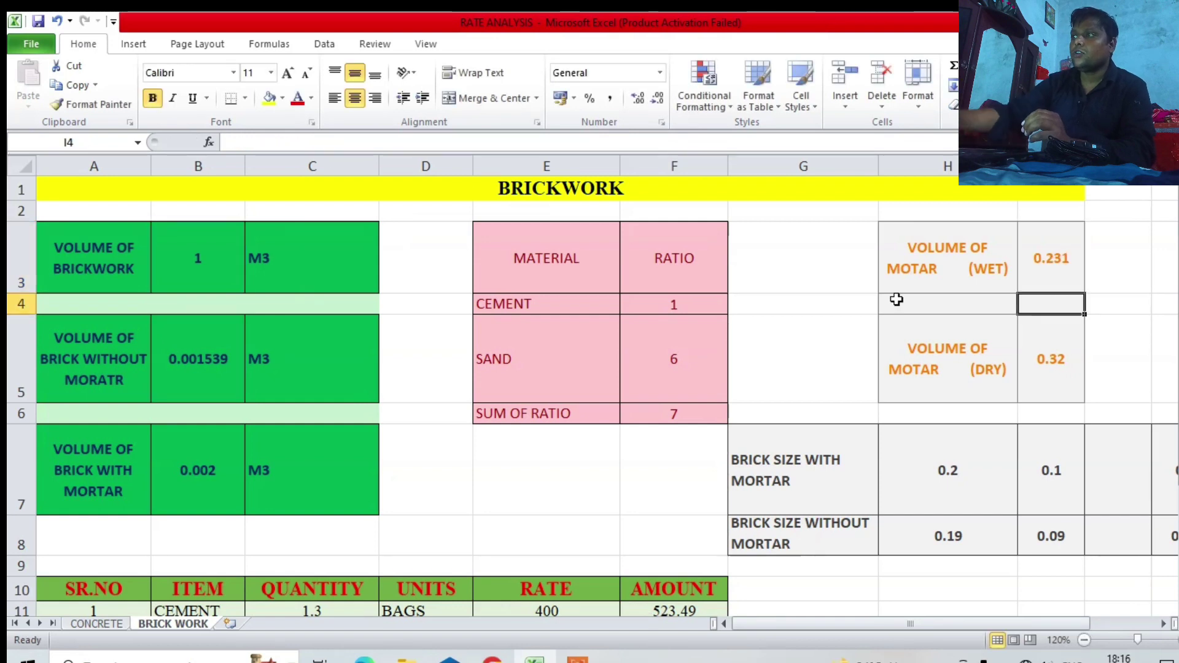
- Inspect the dry mortar volume formula in I5 and its reference to the wet mortar volume
left_click(1001, 372)
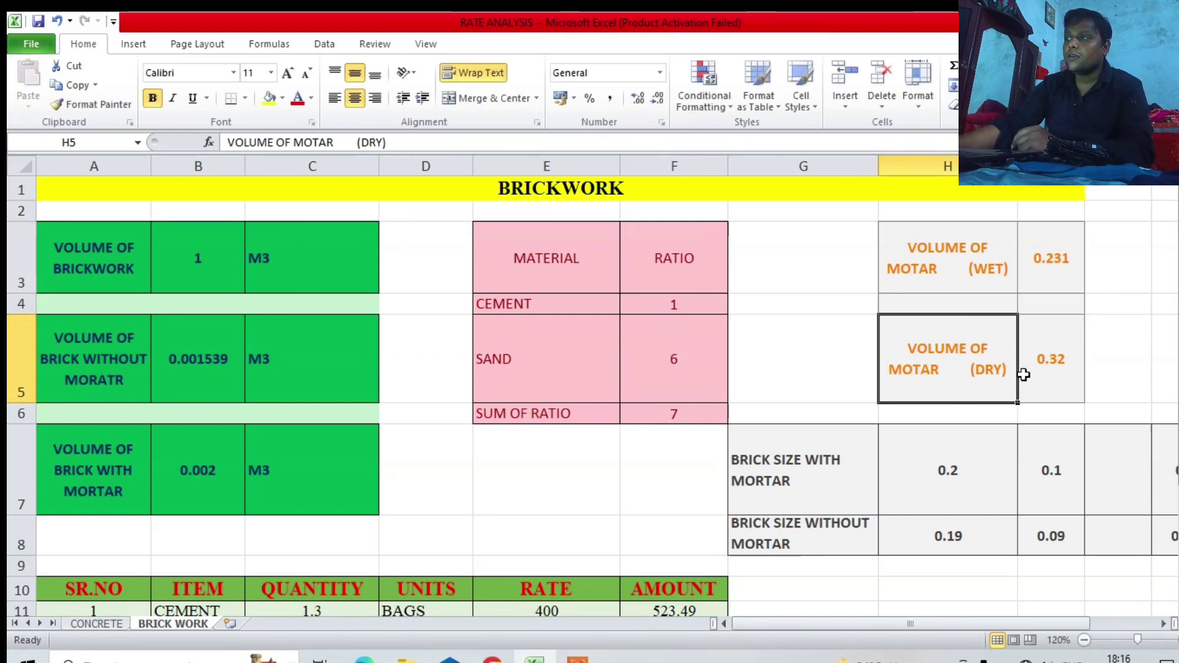
left_click(1060, 355)
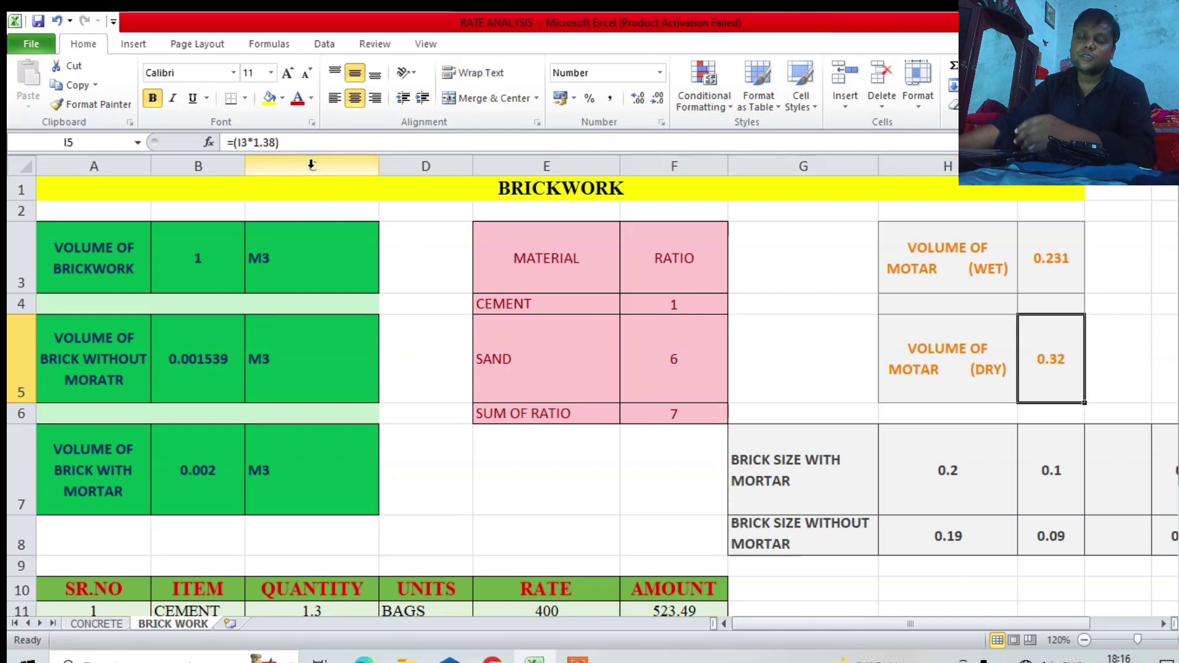
triple_click(288, 142)
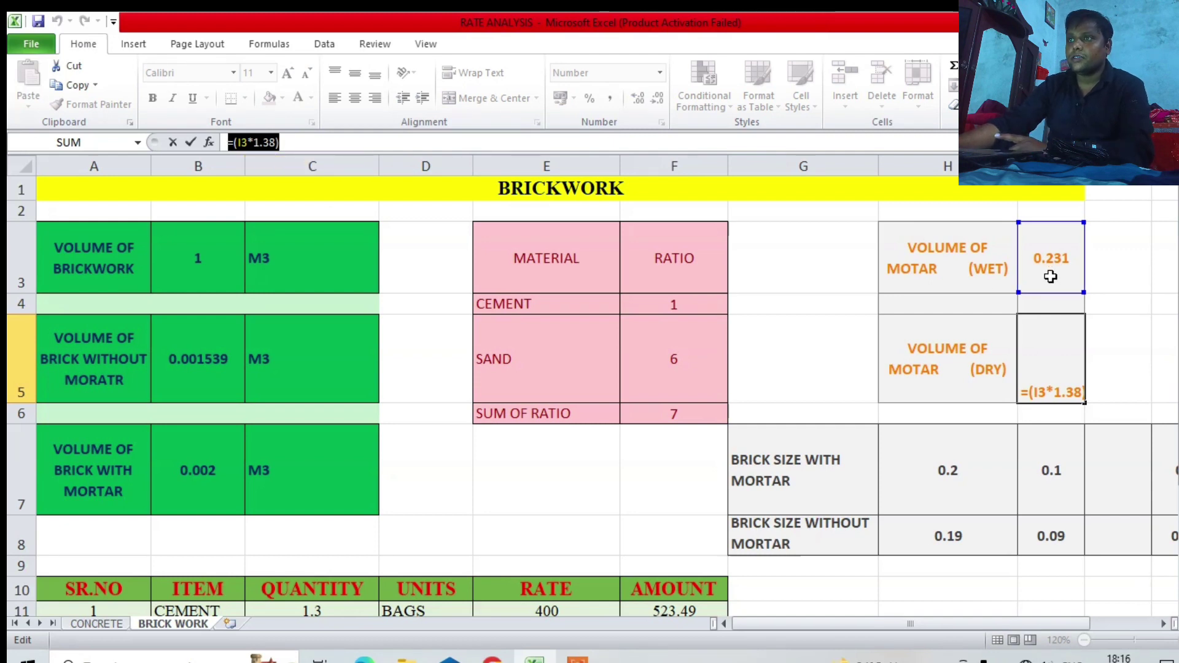
key("Return")
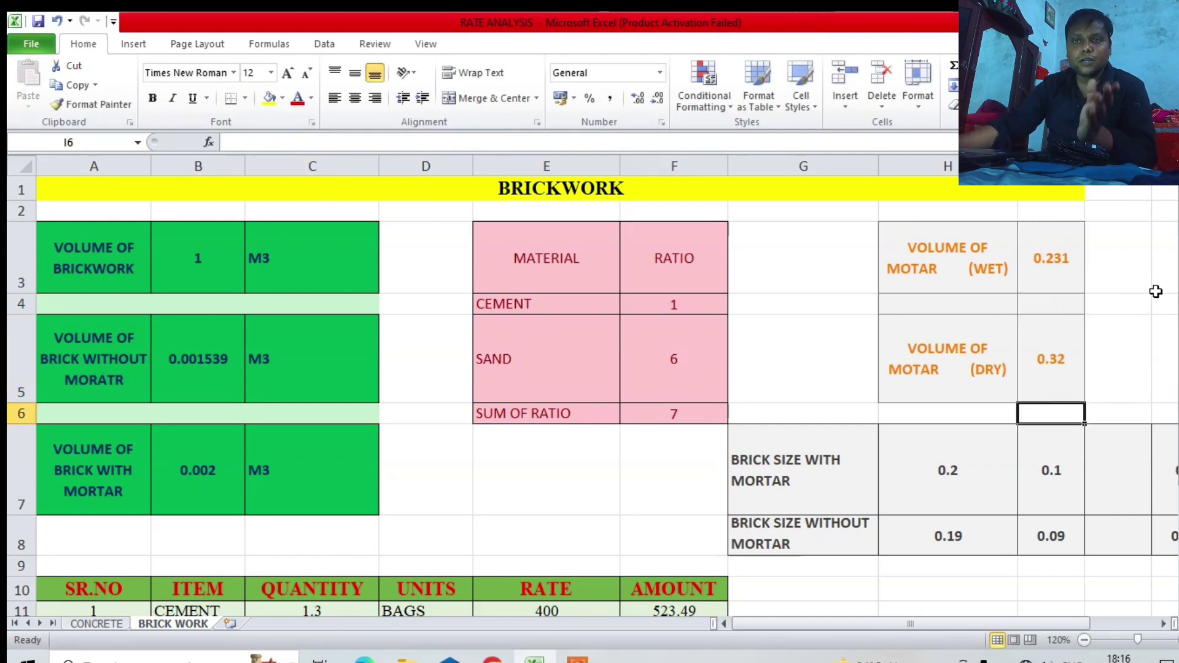
left_click(1057, 260)
left_click(1061, 361)
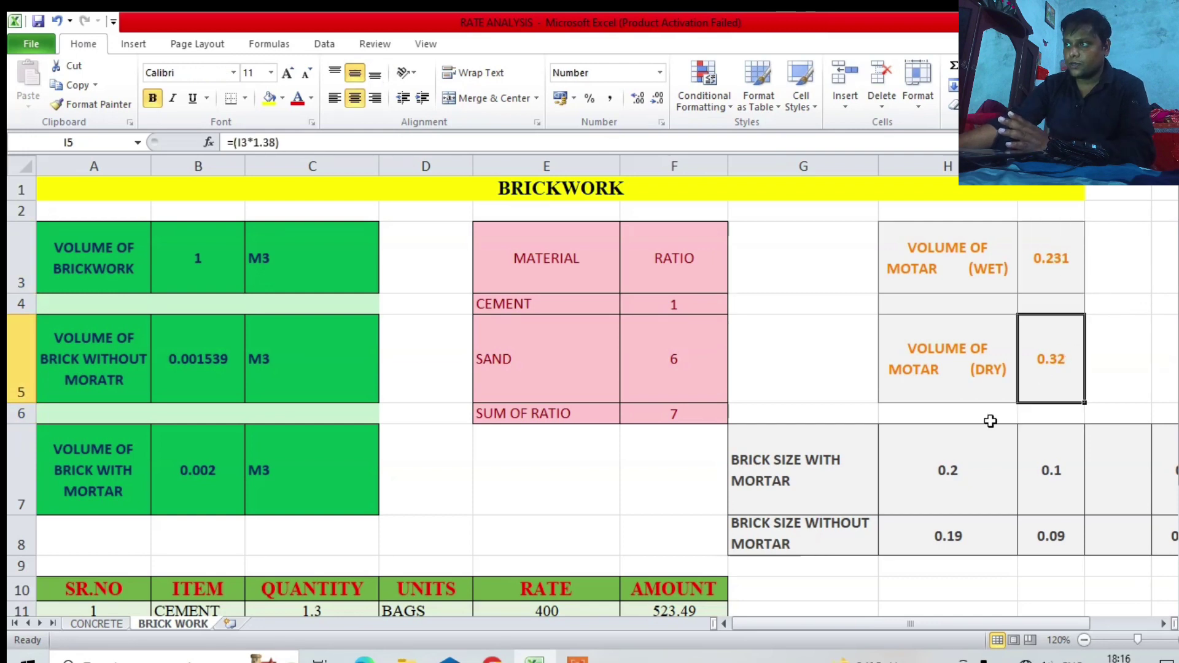
- Examine the cement quantity formula in C11 against the ratio cells and the dry mortar volume it references
scroll(990, 422, "down", 2)
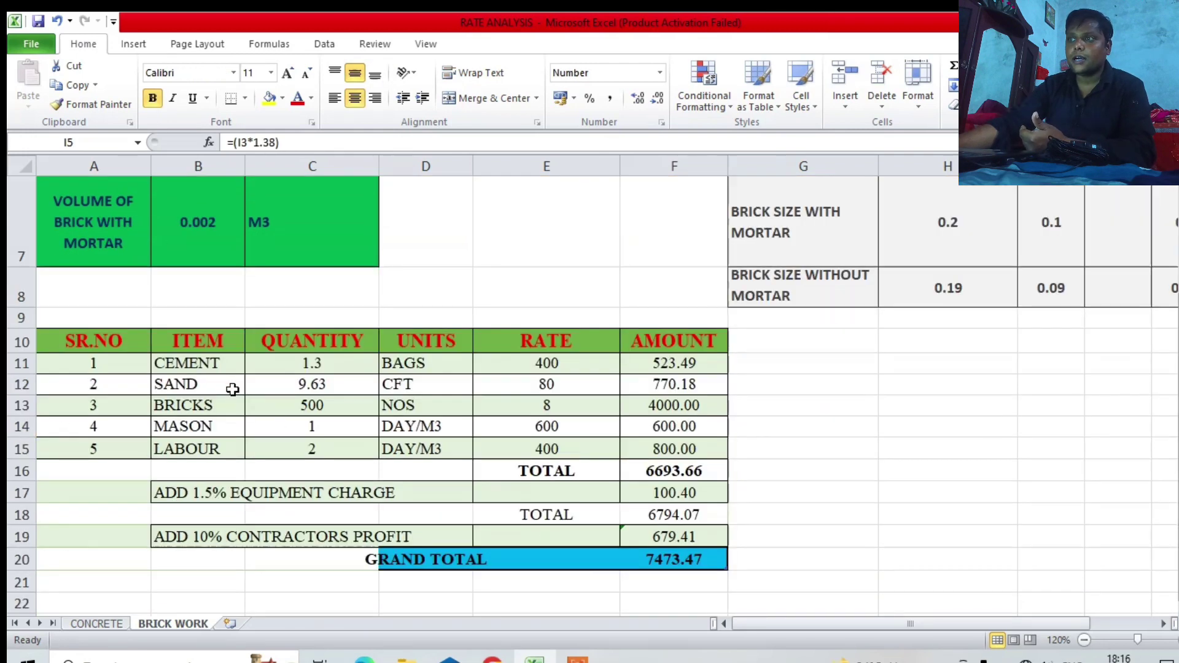
left_click(308, 364)
scroll(392, 489, "up", 2)
scroll(395, 564, "down", 2)
scroll(330, 582, "up", 1)
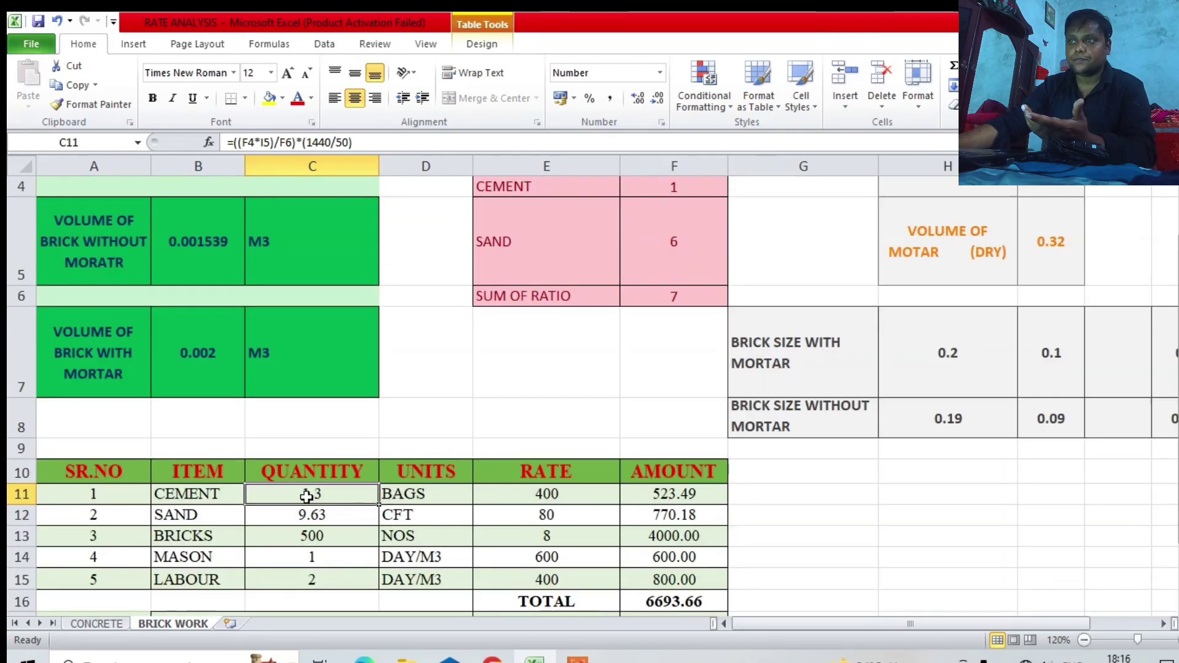
double_click(311, 493)
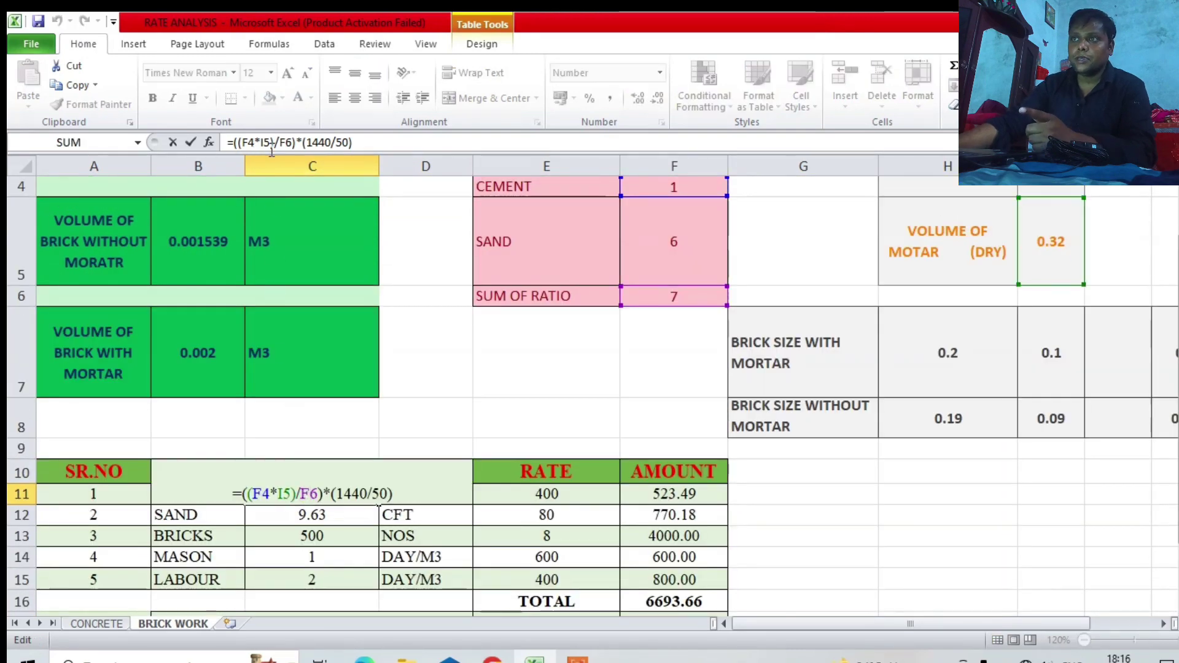
scroll(355, 295, "up", 1)
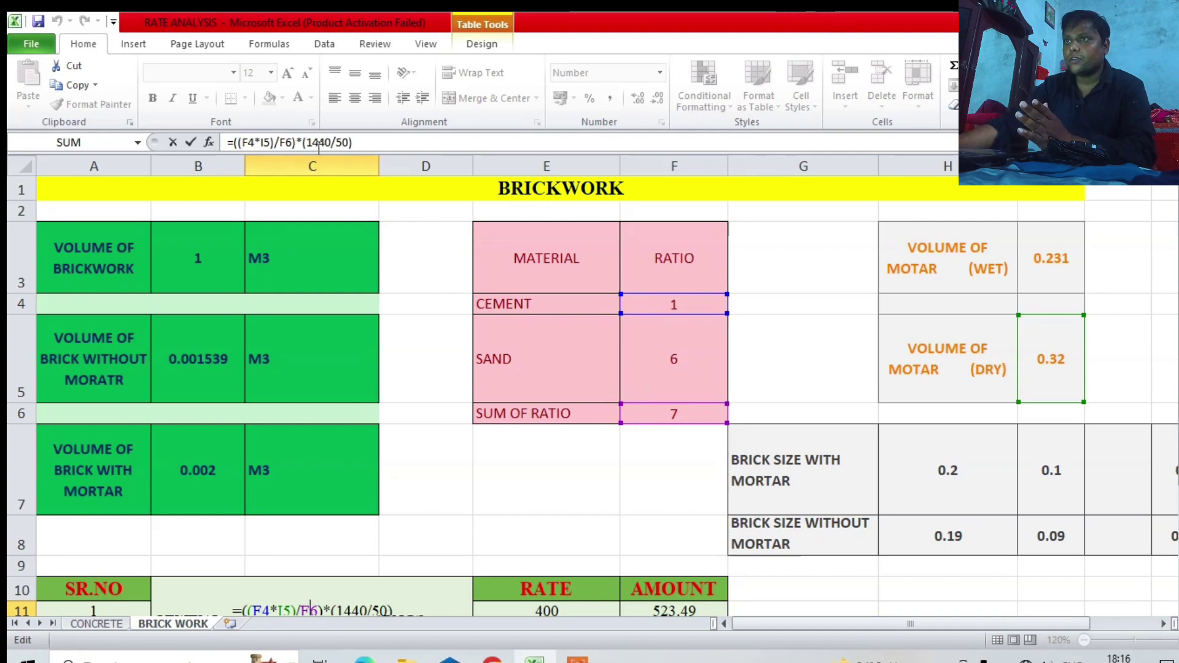
scroll(479, 389, "down", 2)
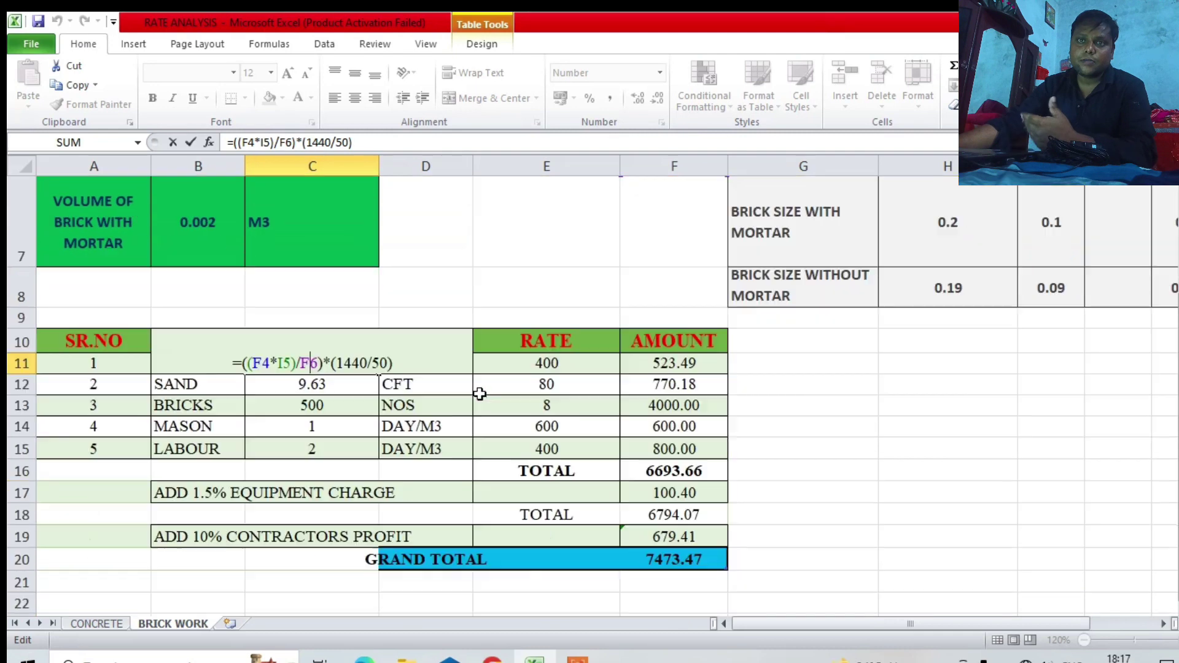
key("Return")
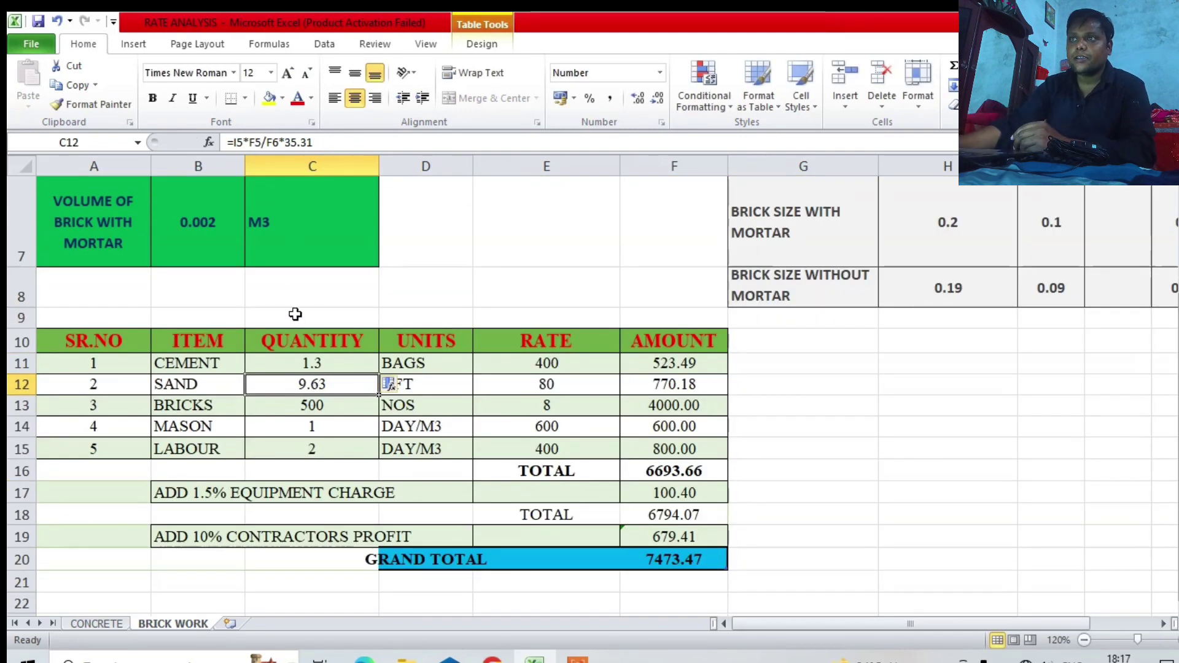
- Examine the sand quantity formula in C12 against the dry mortar volume, sand ratio and sum of ratio cells it references
double_click(310, 384)
scroll(485, 330, "up", 2)
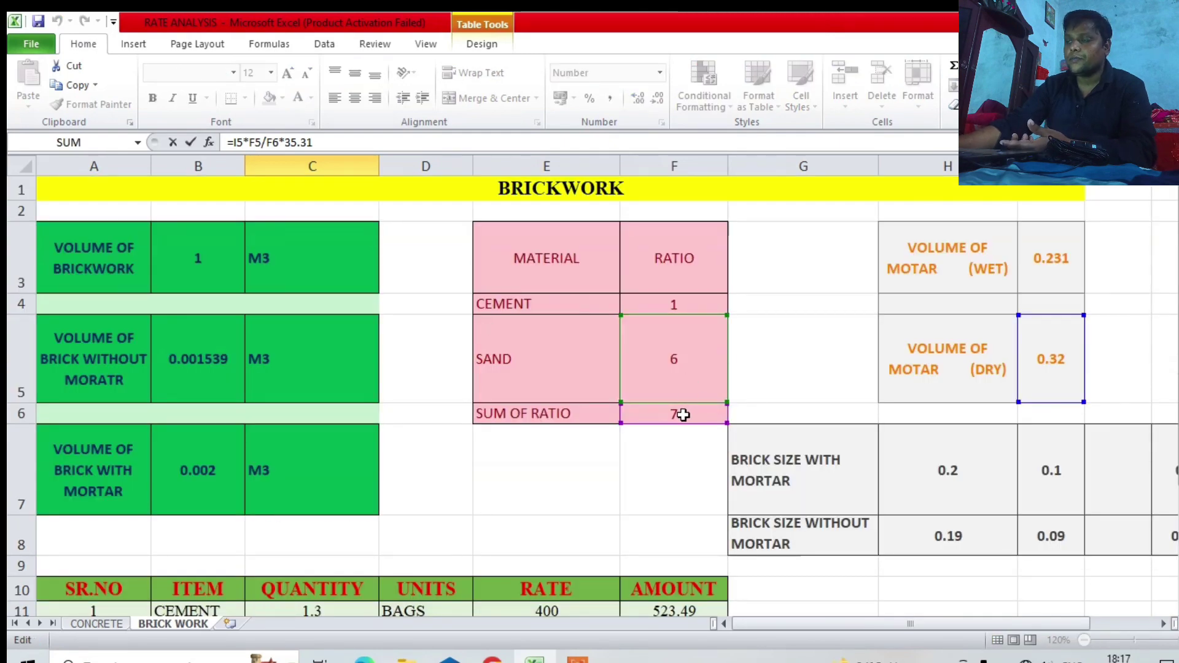
scroll(663, 421, "down", 2)
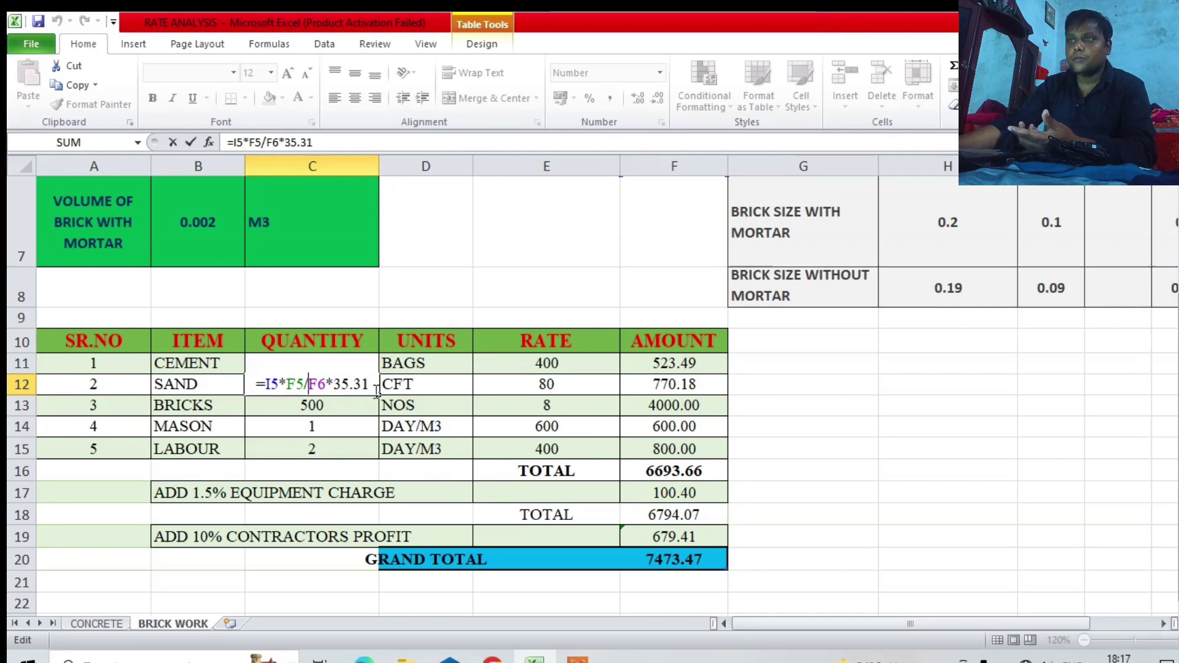
left_click(308, 388)
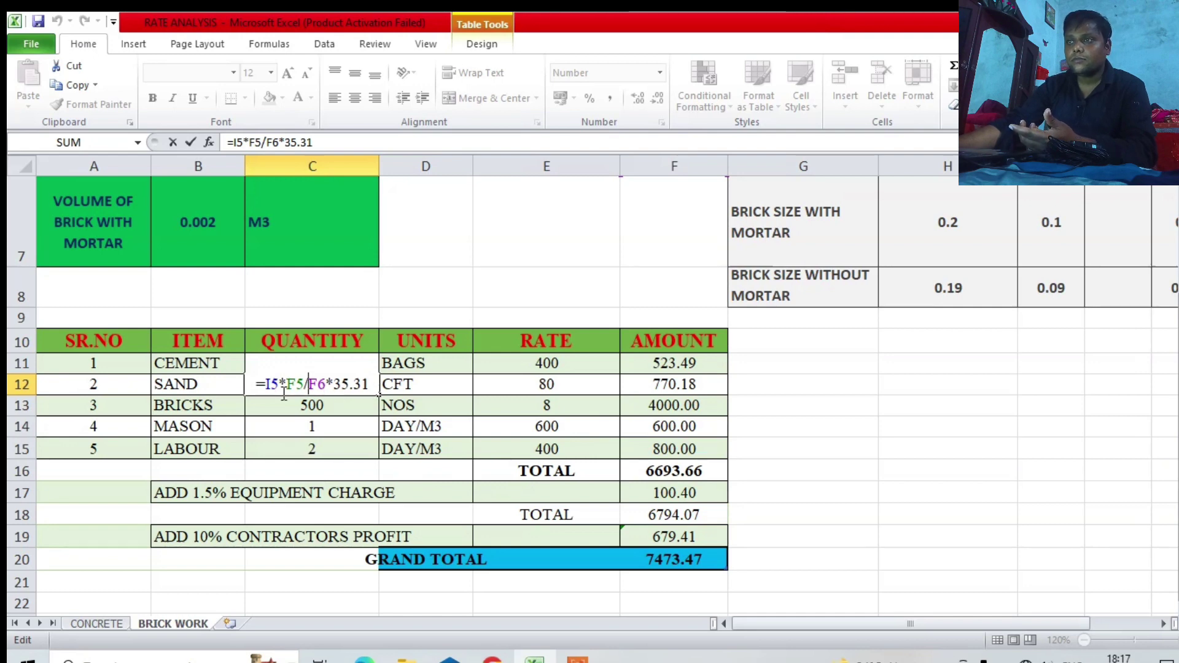
scroll(282, 393, "up", 2)
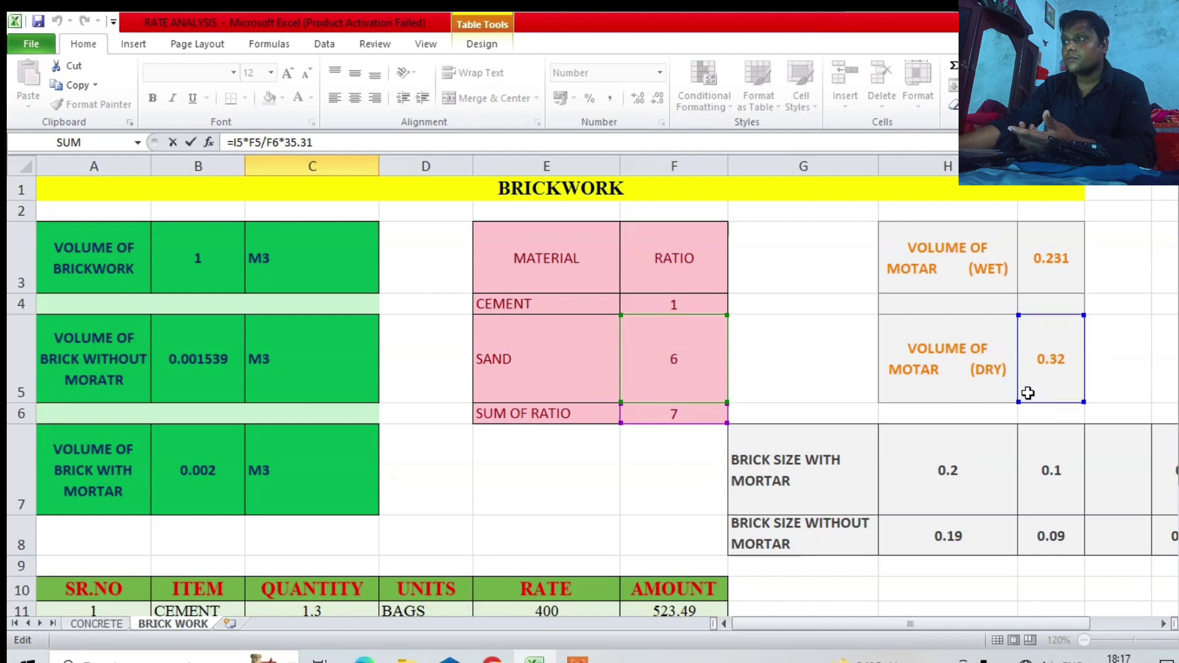
scroll(1026, 381, "down", 2)
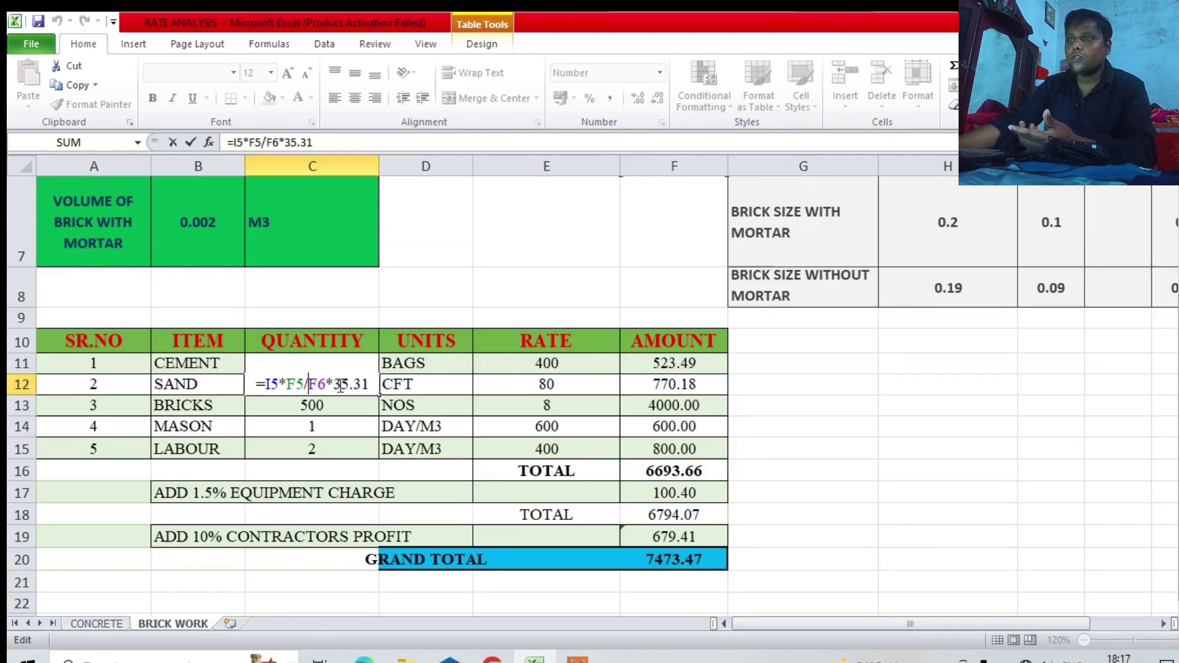
key("Return")
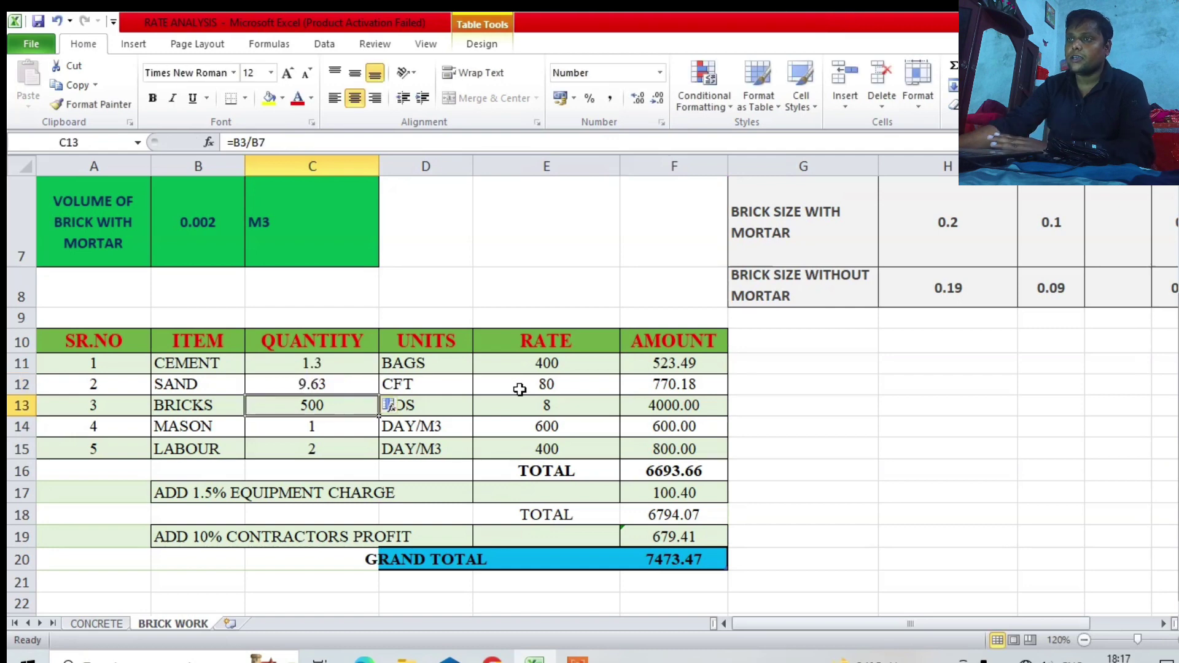
- Zoom the sheet out to 110% and review the brickwork inputs and the rate table down to the grand total
scroll(519, 387, "up", 2)
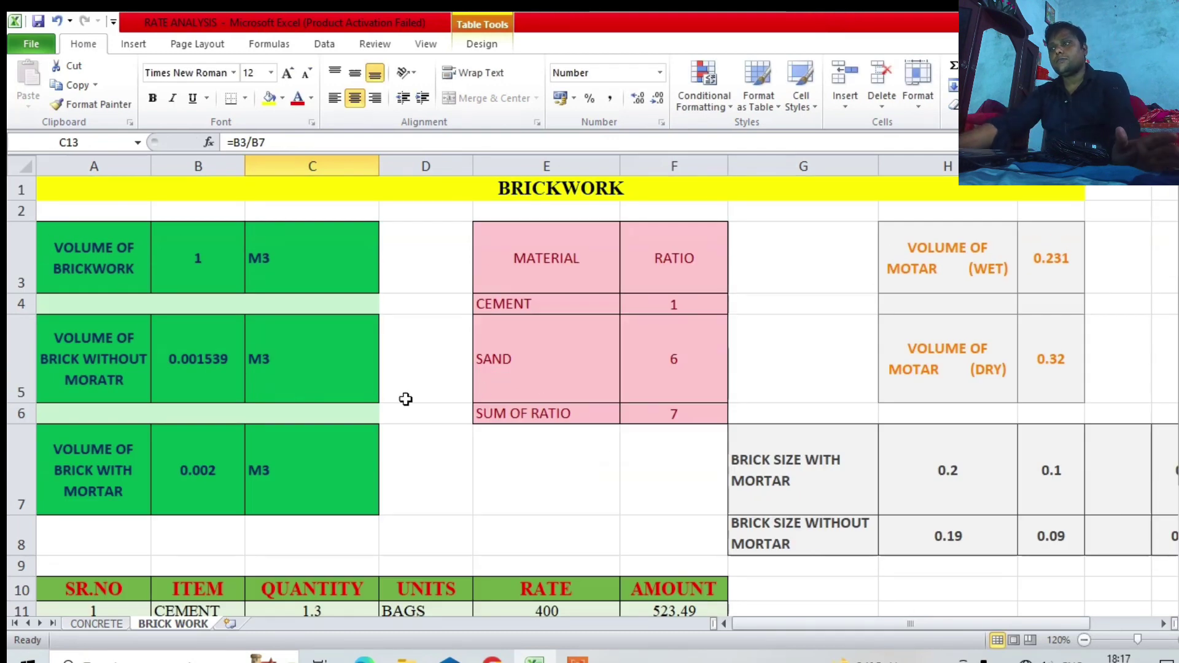
left_click(1082, 641)
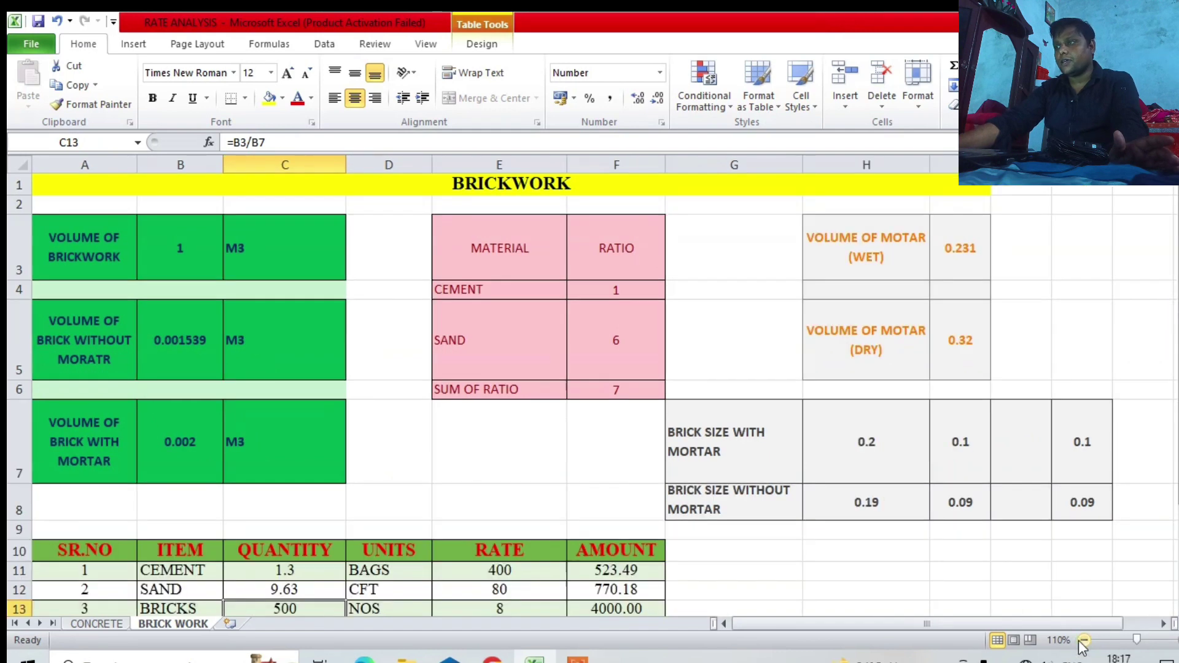
scroll(924, 442, "down", 3)
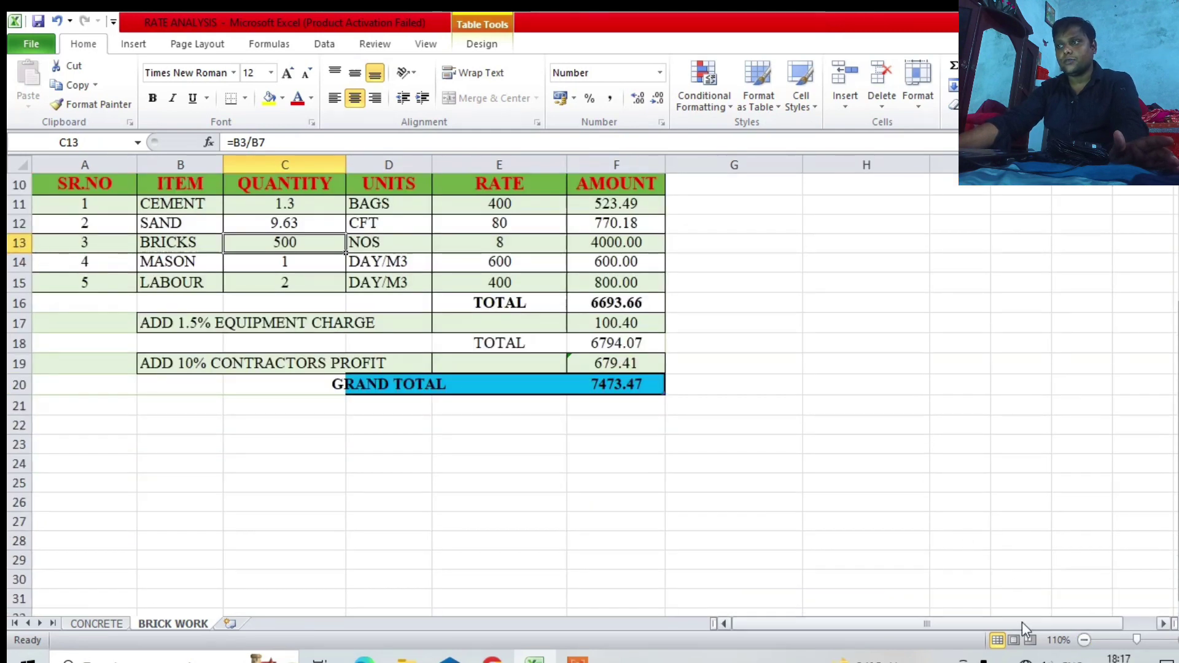